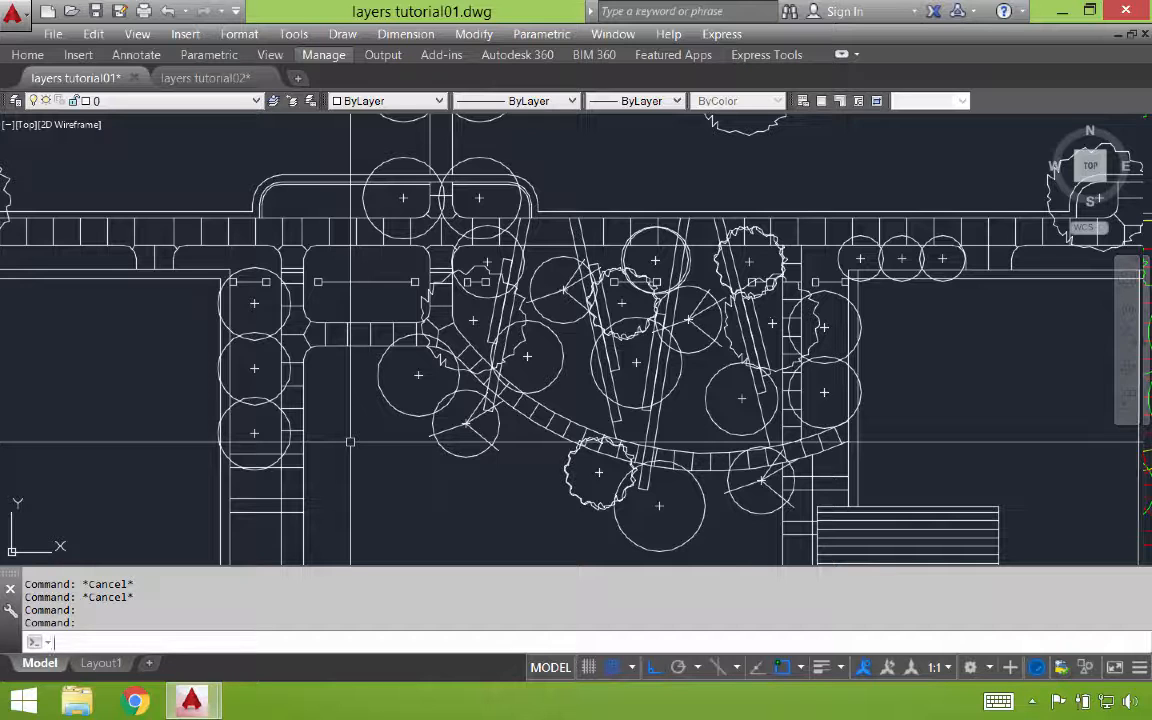
Create a new layer named Tree Canopy in the layer manager.
{"action": "type", "text": "la"}
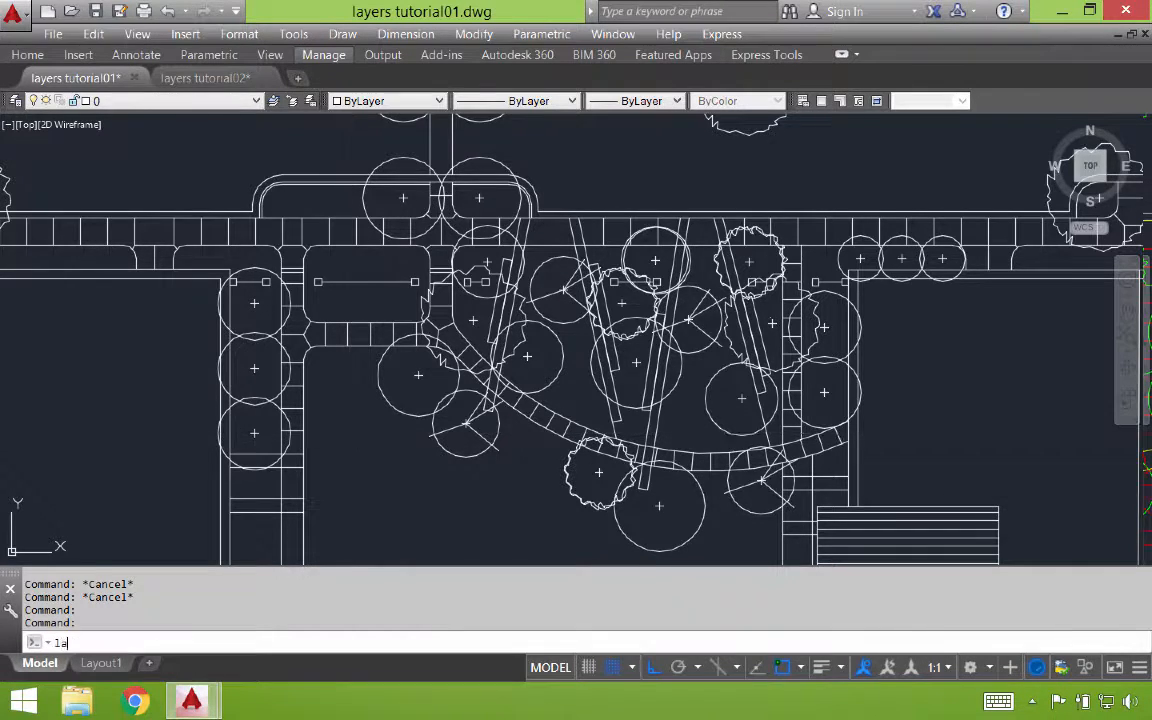
{"action": "key", "text": "Return"}
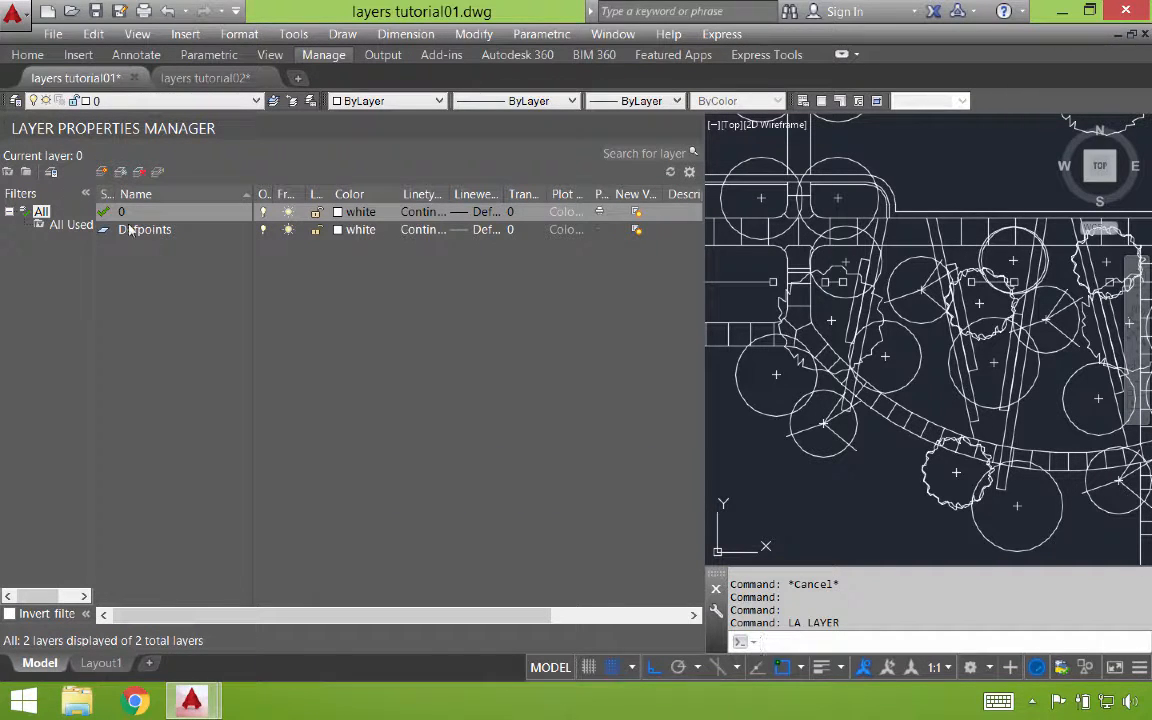
{"action": "left_click", "coordinate": [102, 173]}
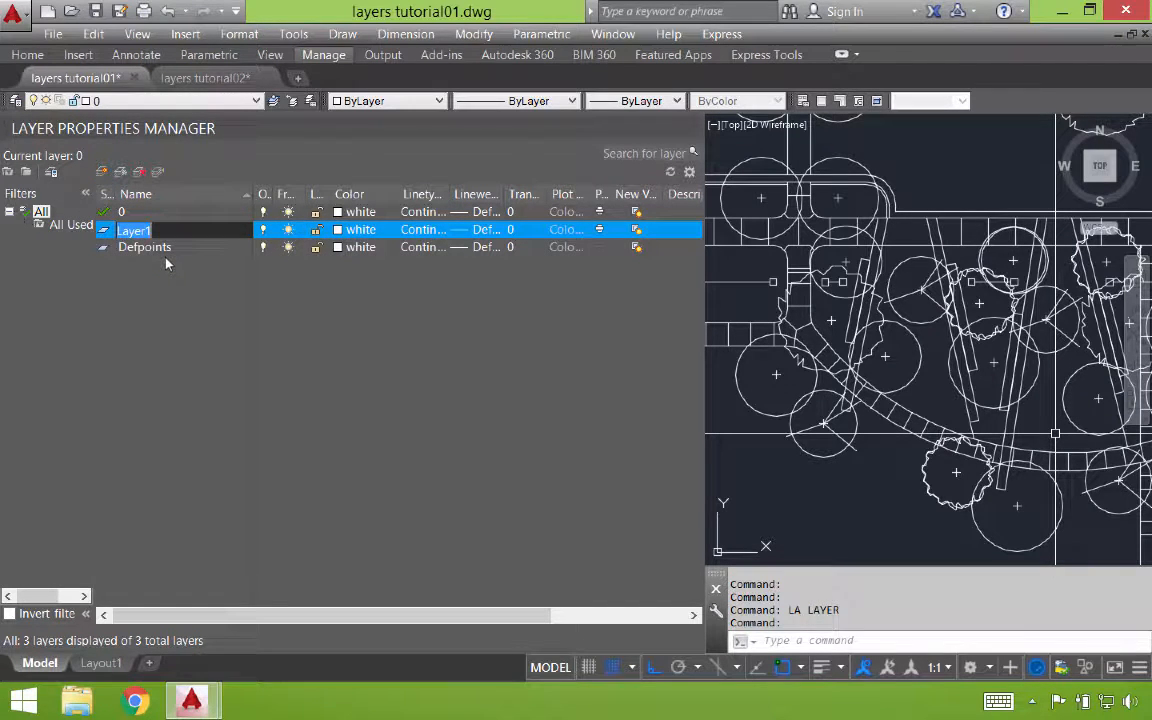
{"action": "type", "text": "Tr"}
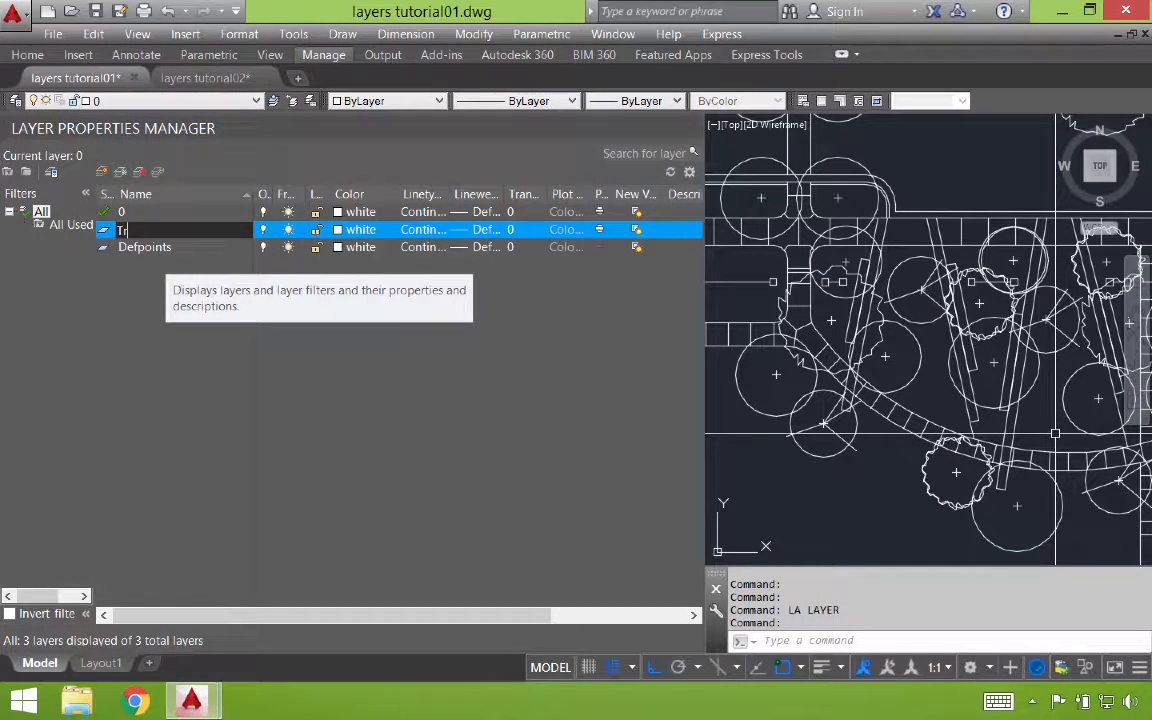
{"action": "type", "text": "ee Canopy"}
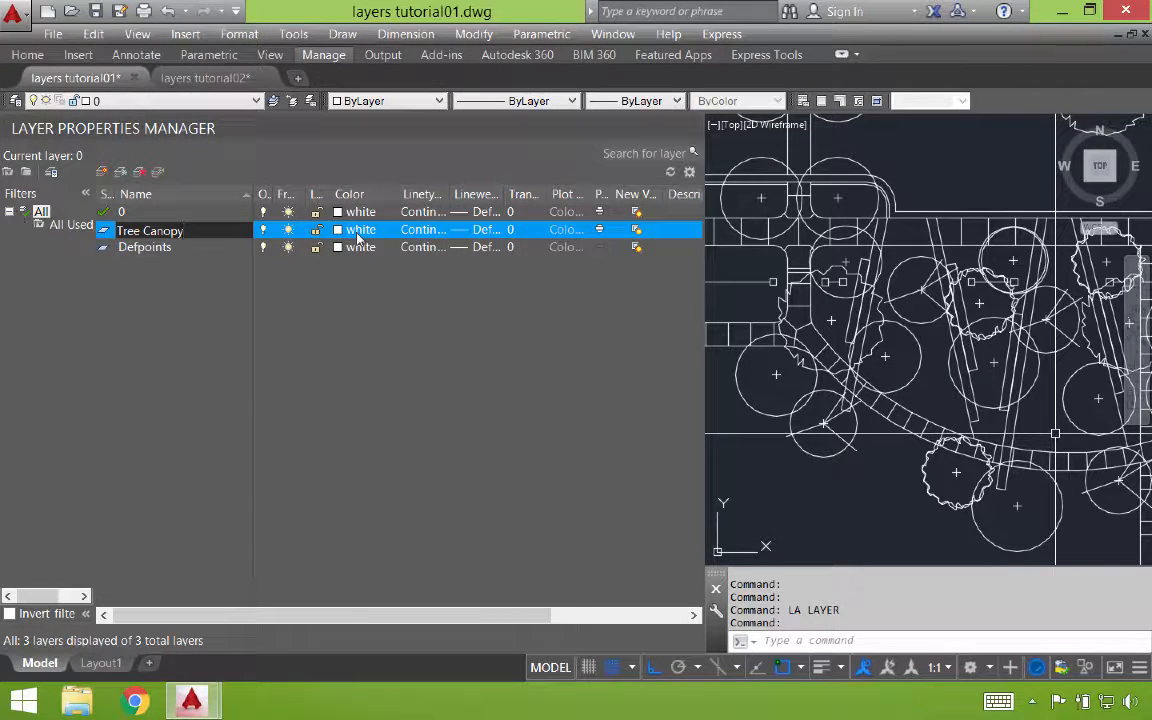
{"action": "key", "text": "Return"}
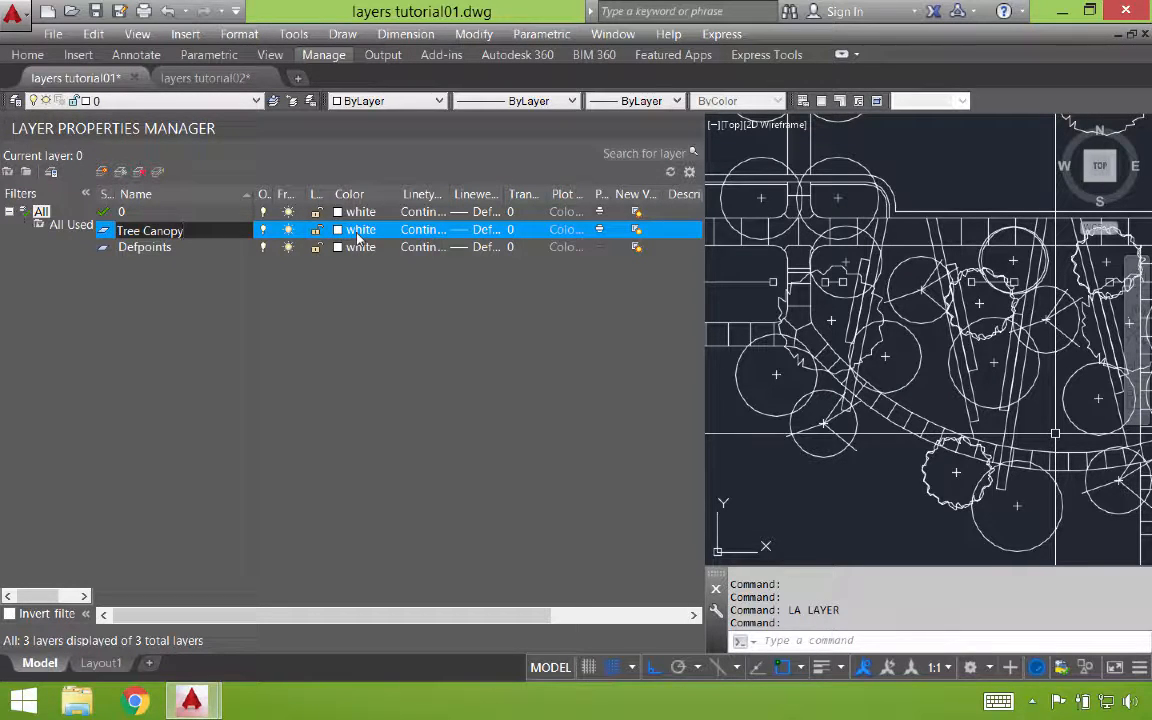
Widen the On, Freeze and Lock columns of the layer list so their headings are readable.
{"action": "left_click_drag", "start_coordinate": [275, 194], "coordinate": [284, 201]}
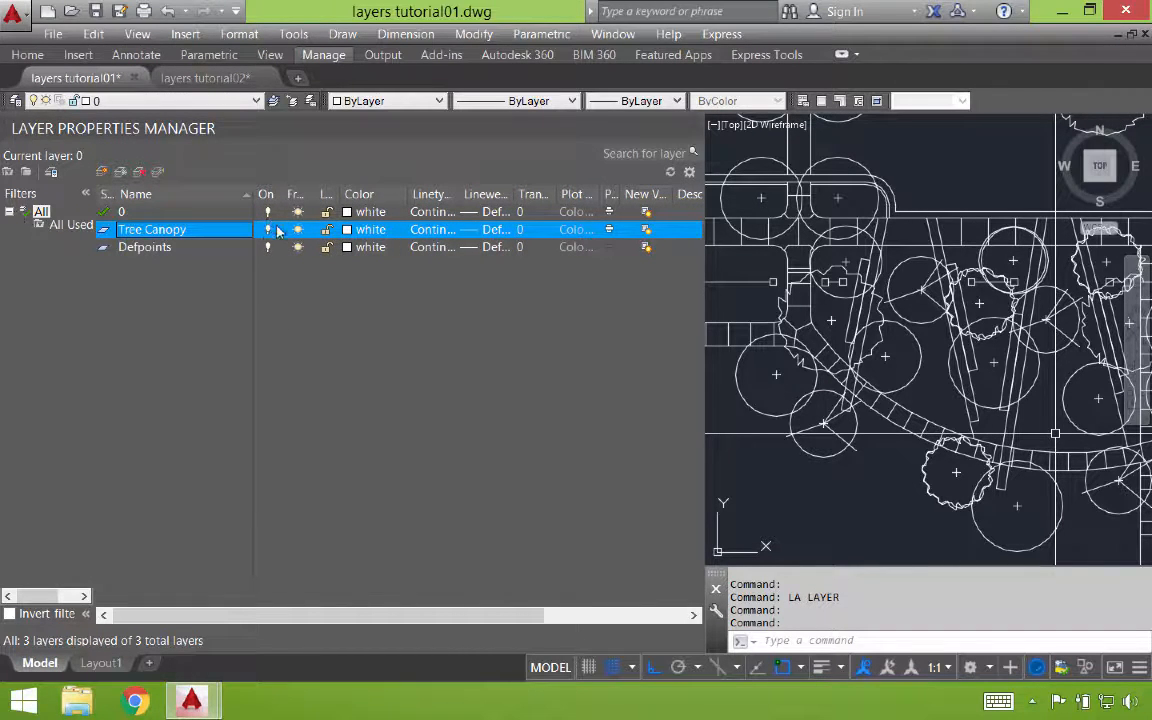
{"action": "left_click_drag", "start_coordinate": [316, 194], "coordinate": [336, 194]}
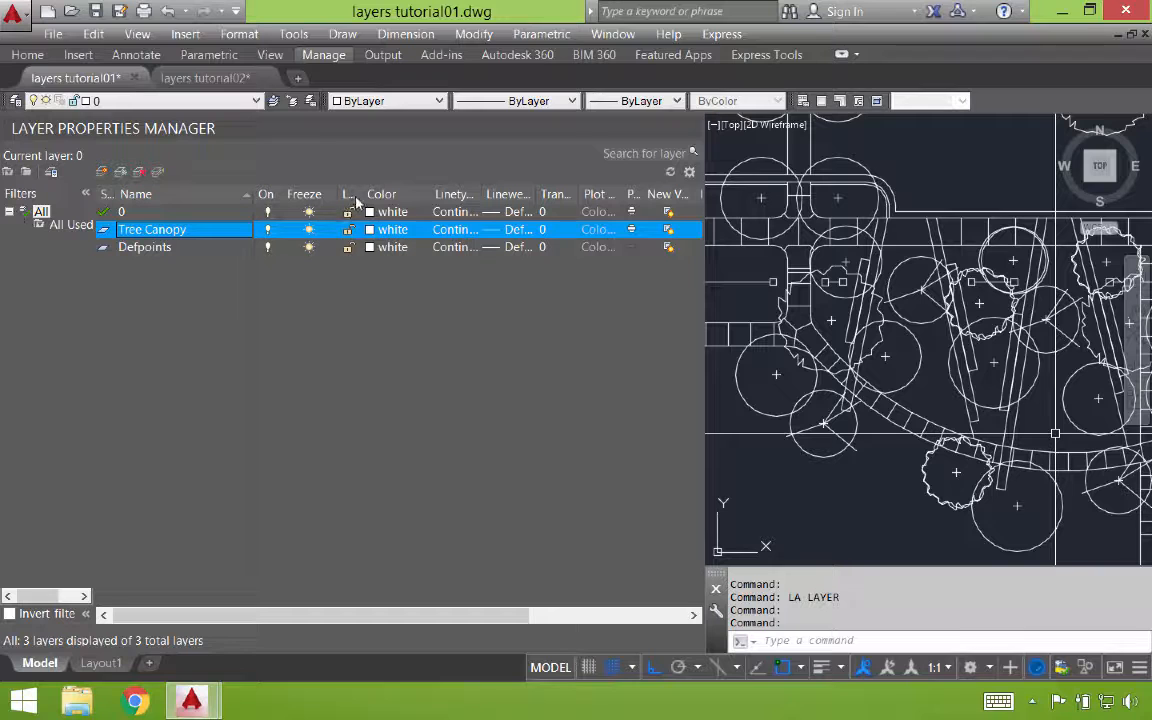
{"action": "left_click_drag", "start_coordinate": [363, 194], "coordinate": [380, 194]}
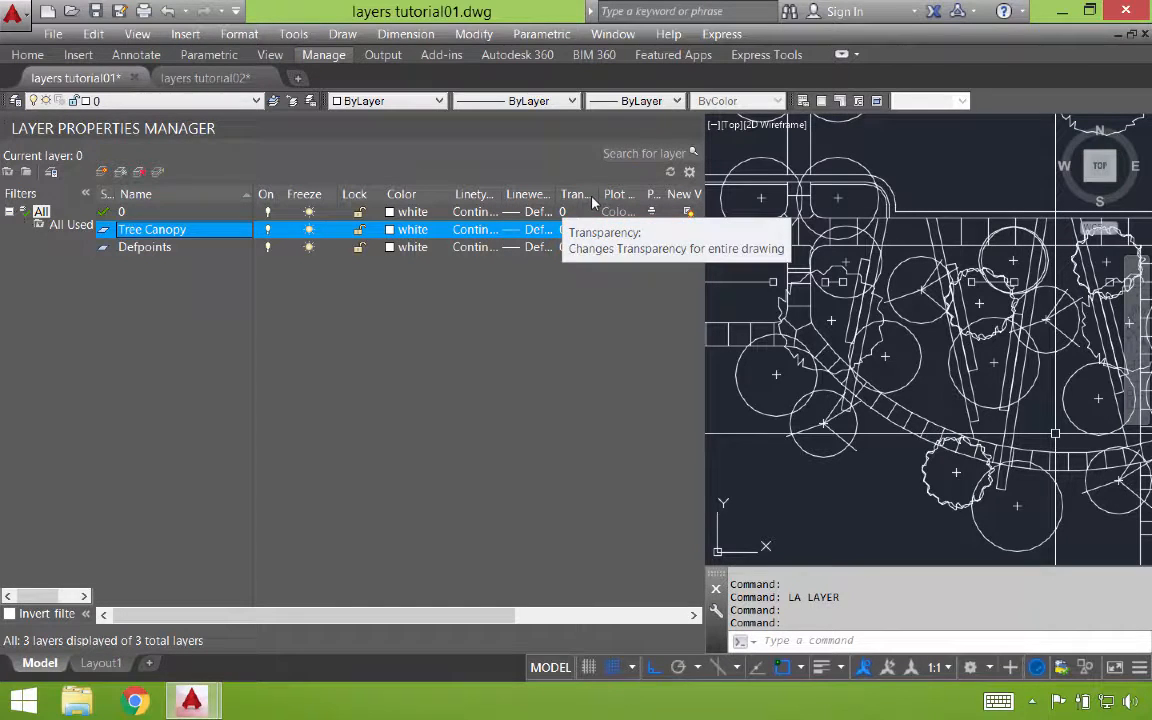
{"action": "left_click_drag", "start_coordinate": [502, 616], "coordinate": [442, 606]}
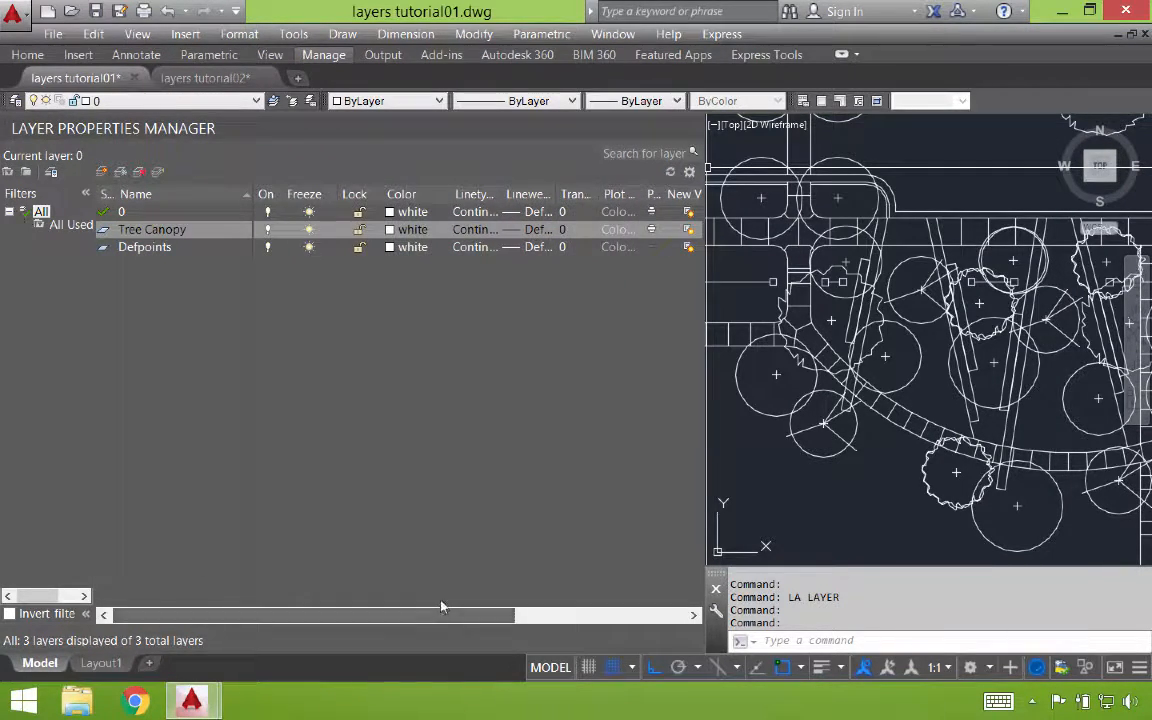
Set the Tree Canopy layer's color to green.
{"action": "left_click", "coordinate": [412, 230]}
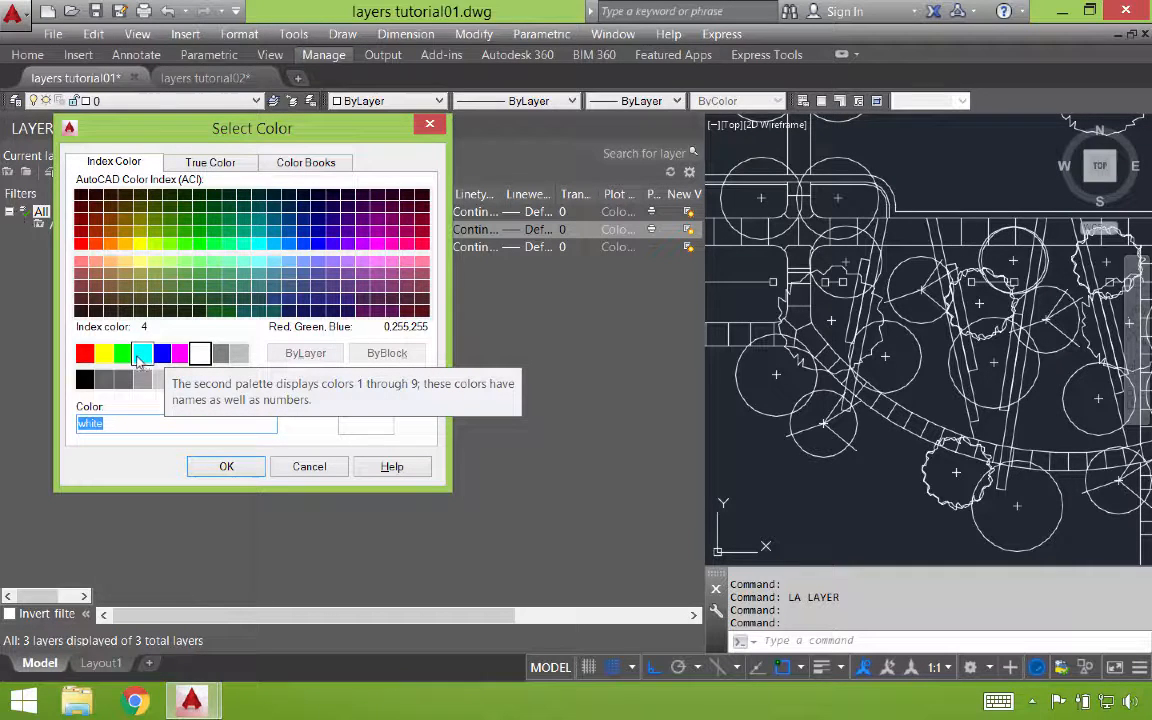
{"action": "left_click", "coordinate": [124, 355]}
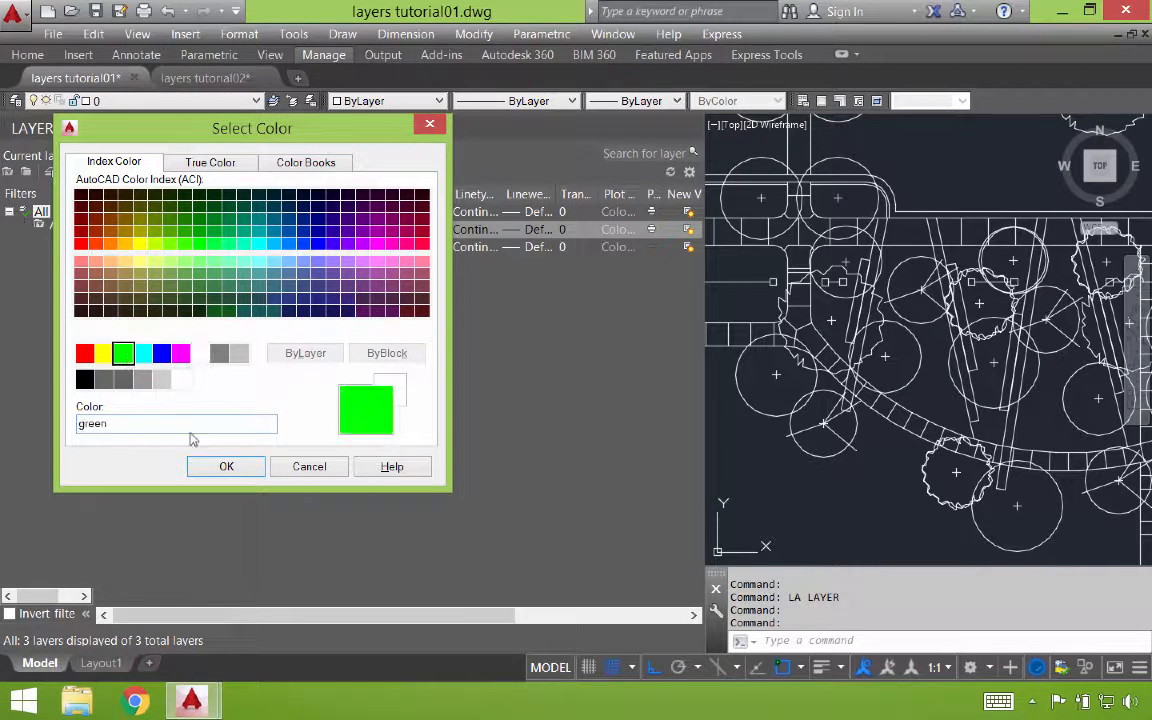
{"action": "left_click", "coordinate": [225, 469]}
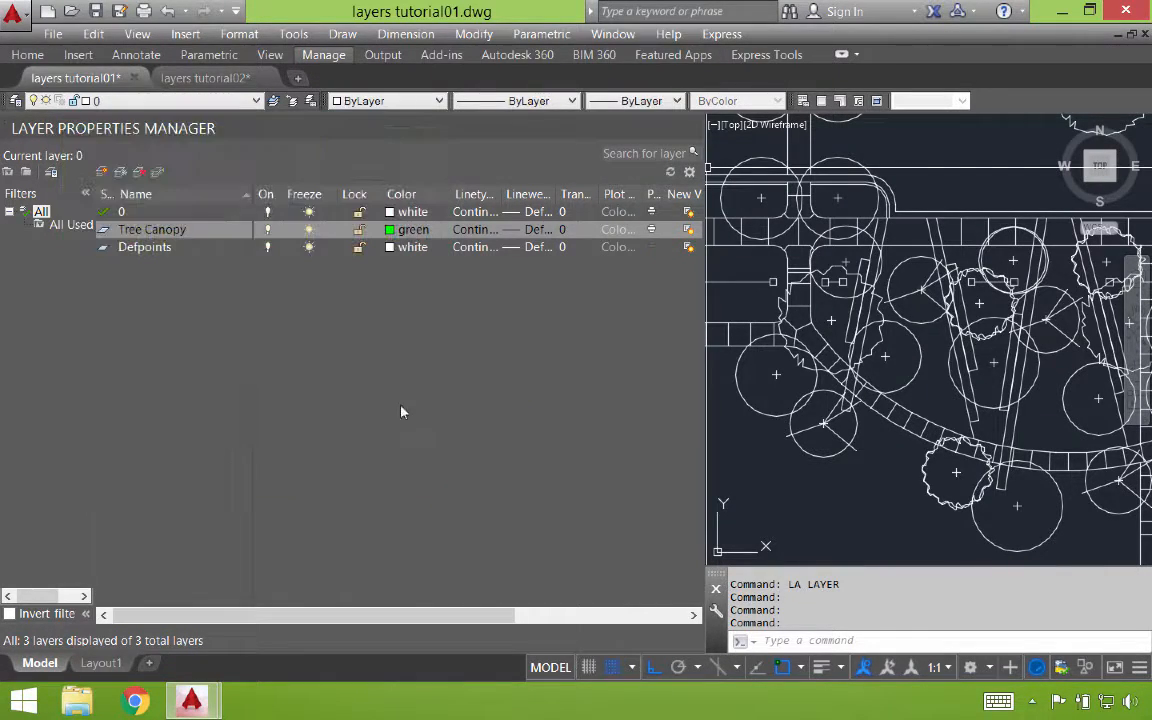
Examine the linetypes available to load for the Tree Canopy layer.
{"action": "left_click", "coordinate": [478, 232]}
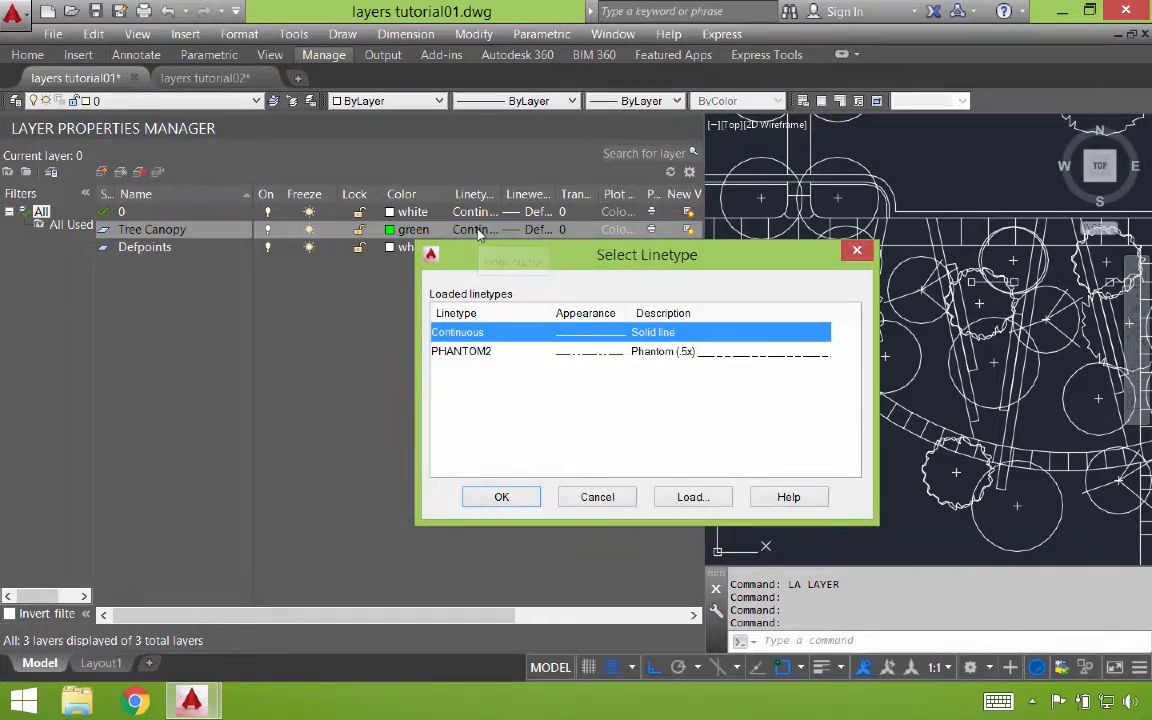
{"action": "left_click", "coordinate": [690, 497]}
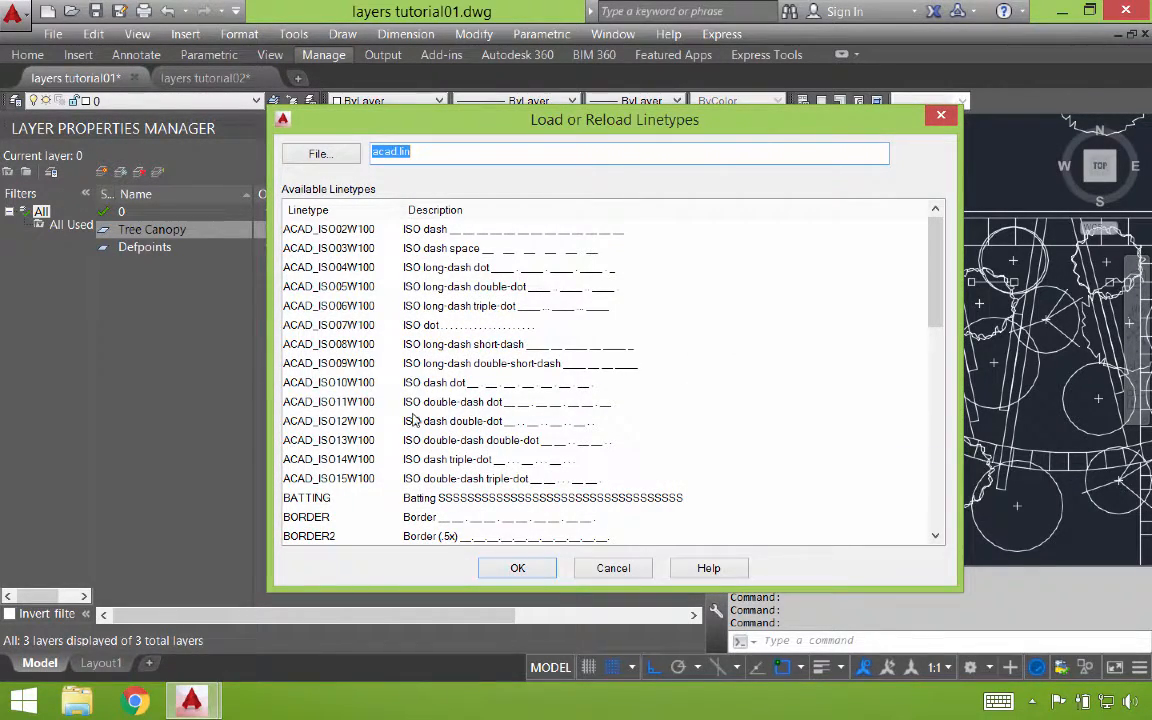
{"action": "left_click", "coordinate": [613, 567]}
{"action": "left_click", "coordinate": [594, 497]}
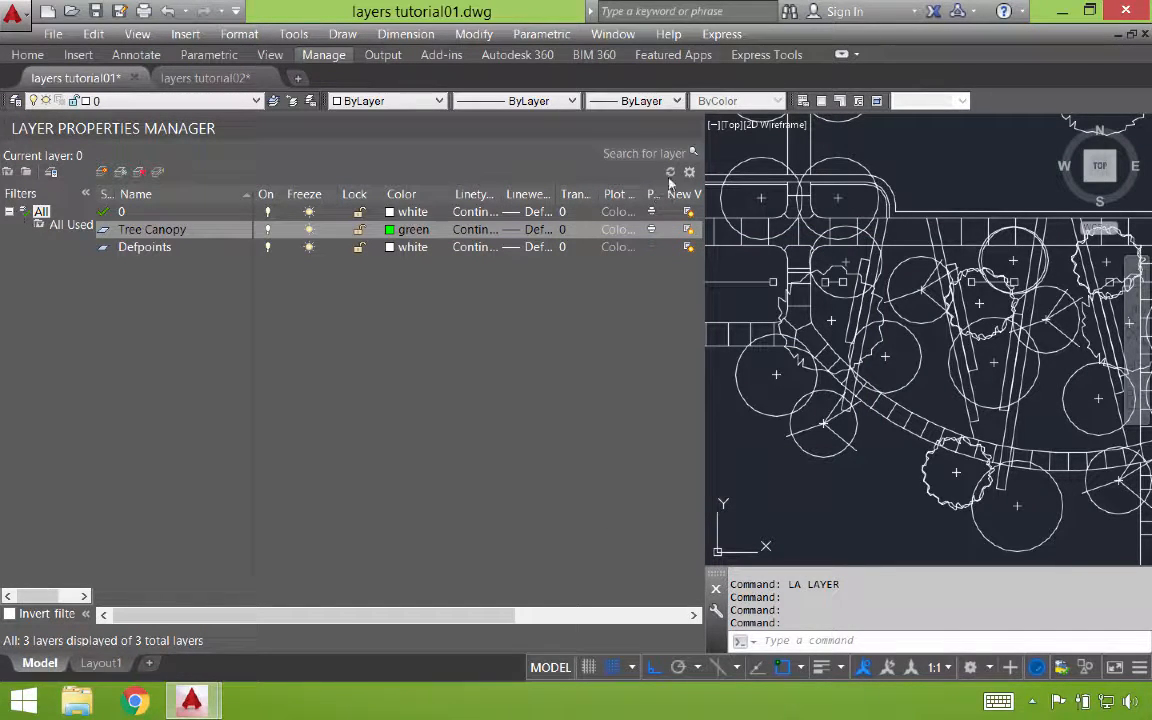
Close the layer manager and assign the right tree circle above the walkway to the Tree Canopy layer.
{"action": "left_click", "coordinate": [694, 125]}
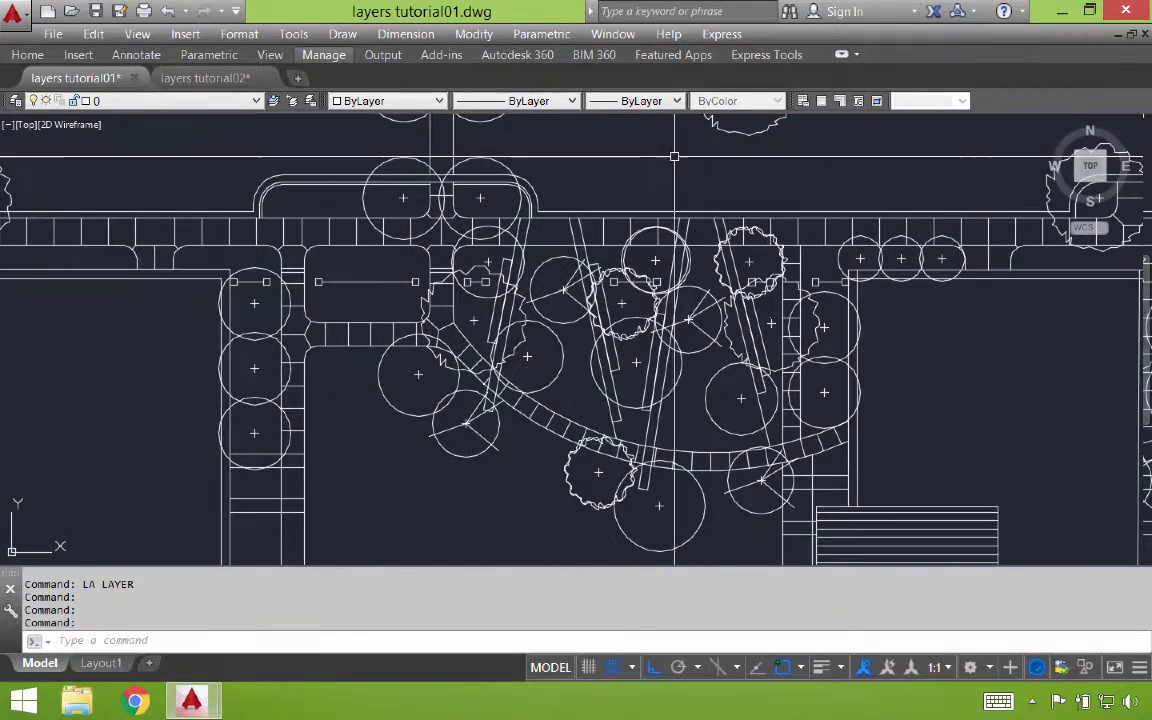
{"action": "left_click", "coordinate": [484, 158]}
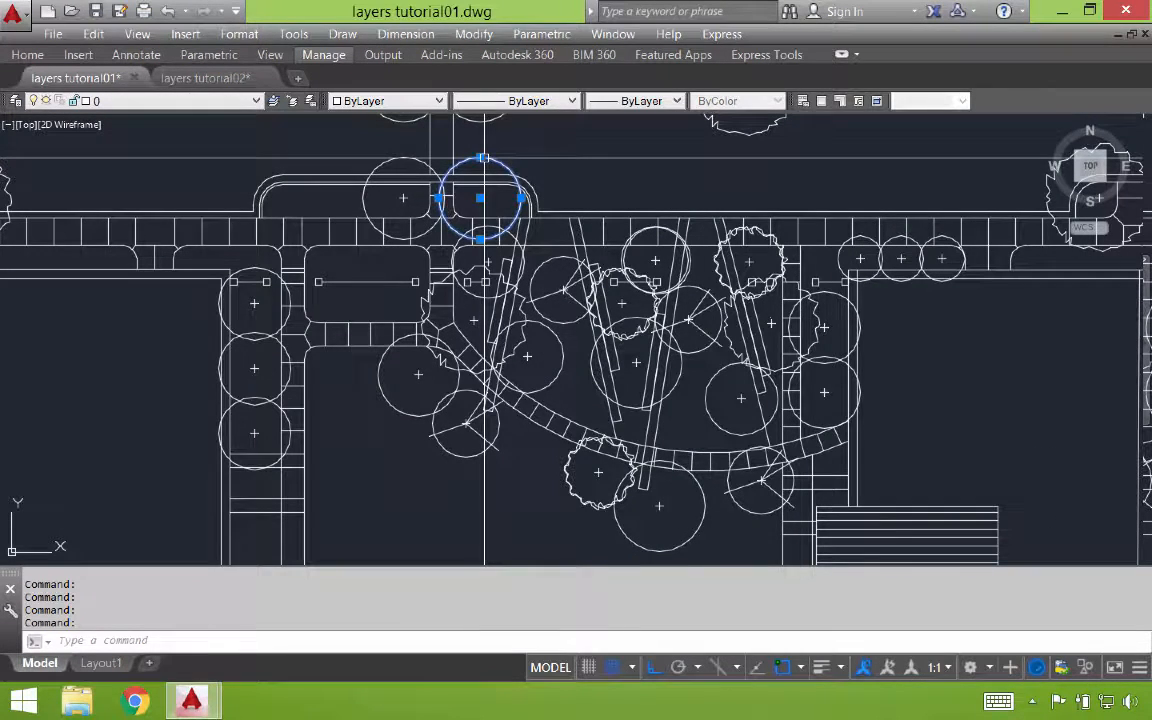
{"action": "left_click", "coordinate": [205, 103]}
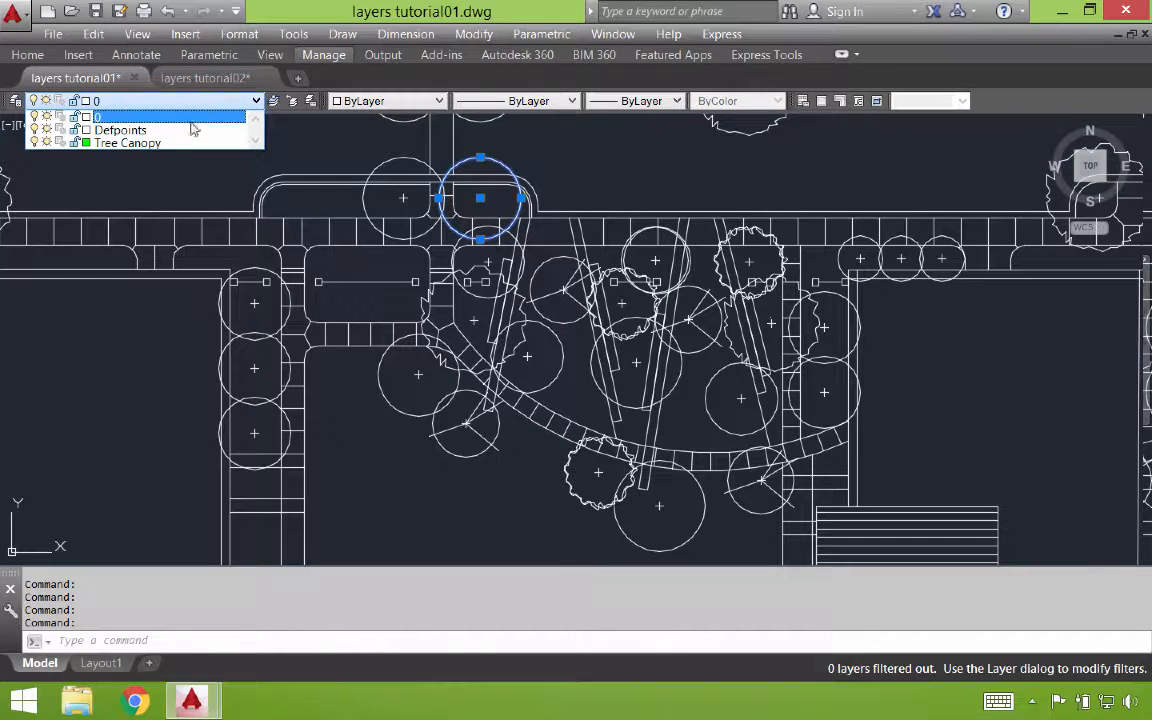
{"action": "left_click", "coordinate": [171, 145]}
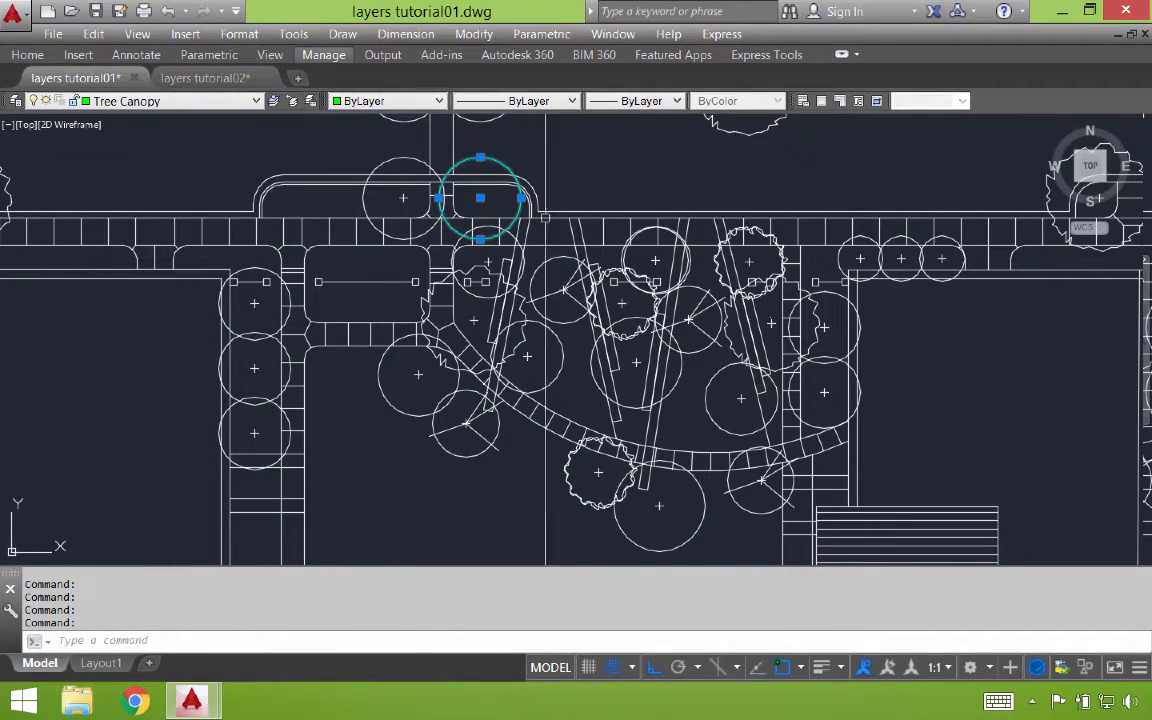
{"action": "type", "text": "-too"}
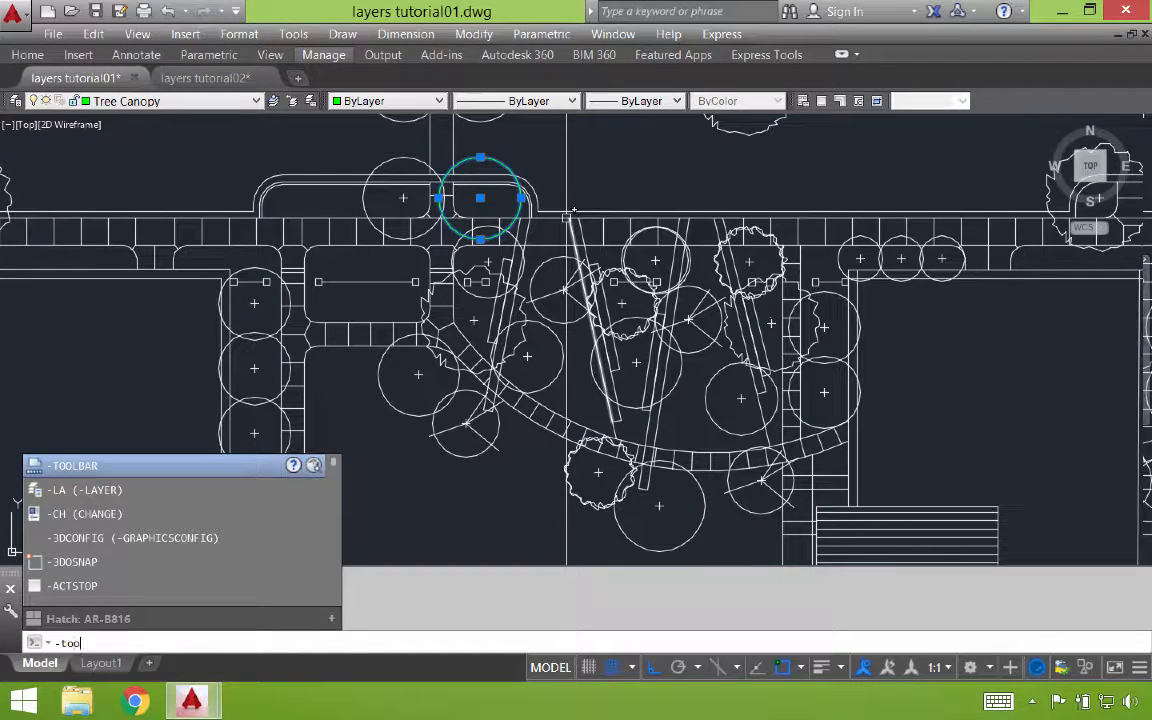
{"action": "type", "text": "lbar"}
{"action": "key", "text": "Return"}
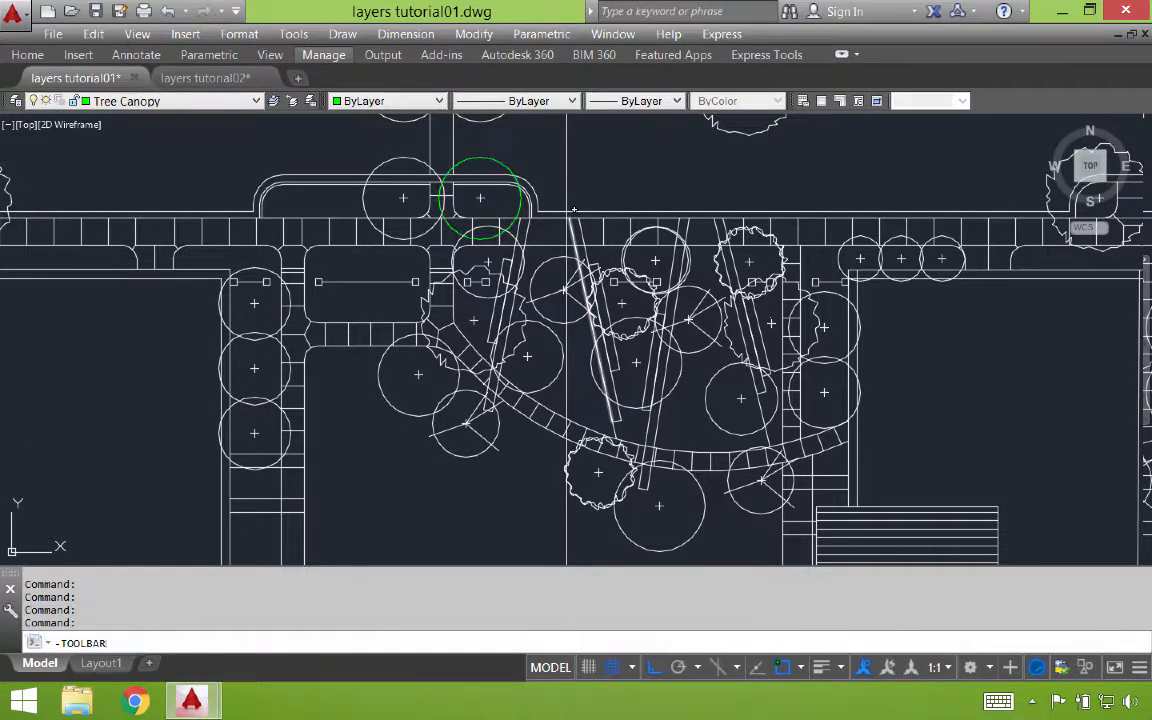
{"action": "type", "text": "layers"}
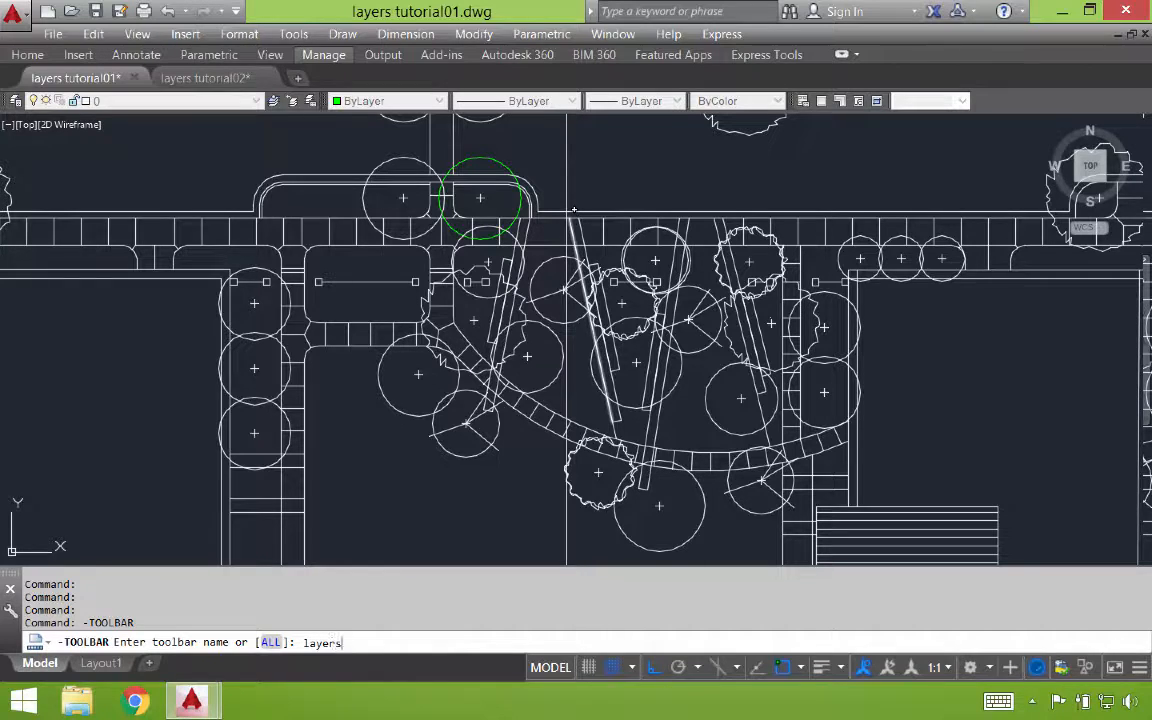
{"action": "key", "text": "Return"}
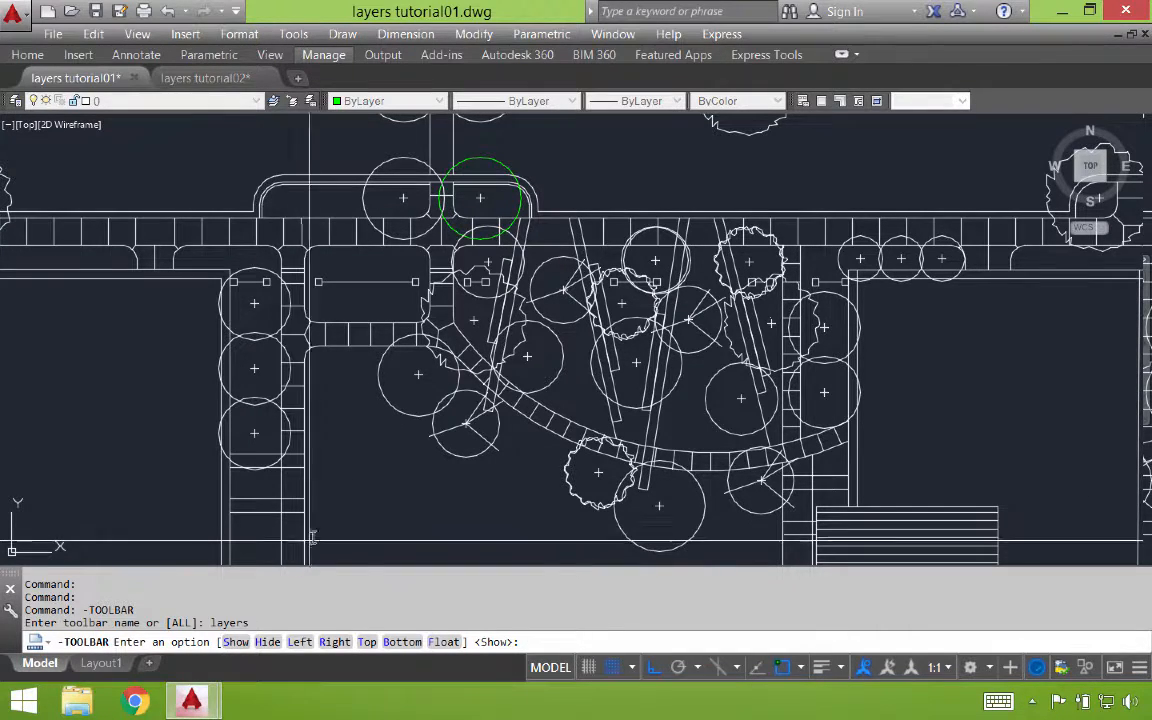
{"action": "key", "text": "Escape"}
Assign the left tree circle above the walkway to the Tree Canopy layer and clear the selection.
{"action": "double_click", "coordinate": [405, 159]}
{"action": "left_click", "coordinate": [405, 125]}
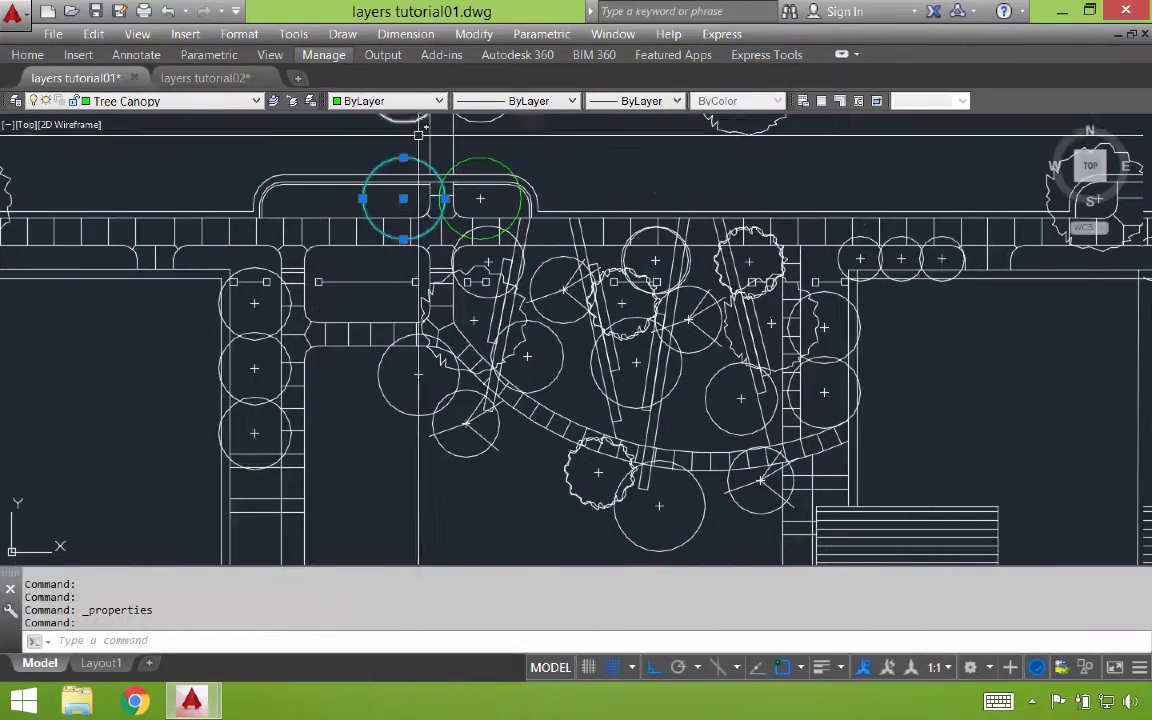
{"action": "middle_click_drag", "start_coordinate": [431, 179], "coordinate": [488, 300]}
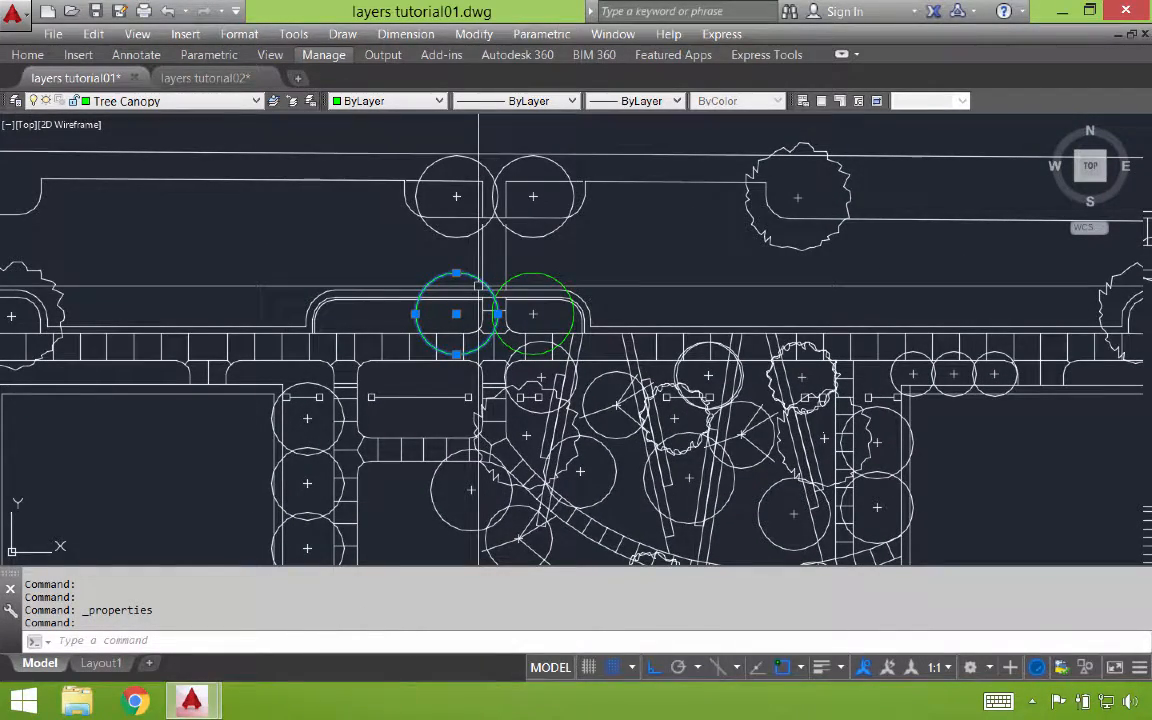
{"action": "key", "text": "Escape"}
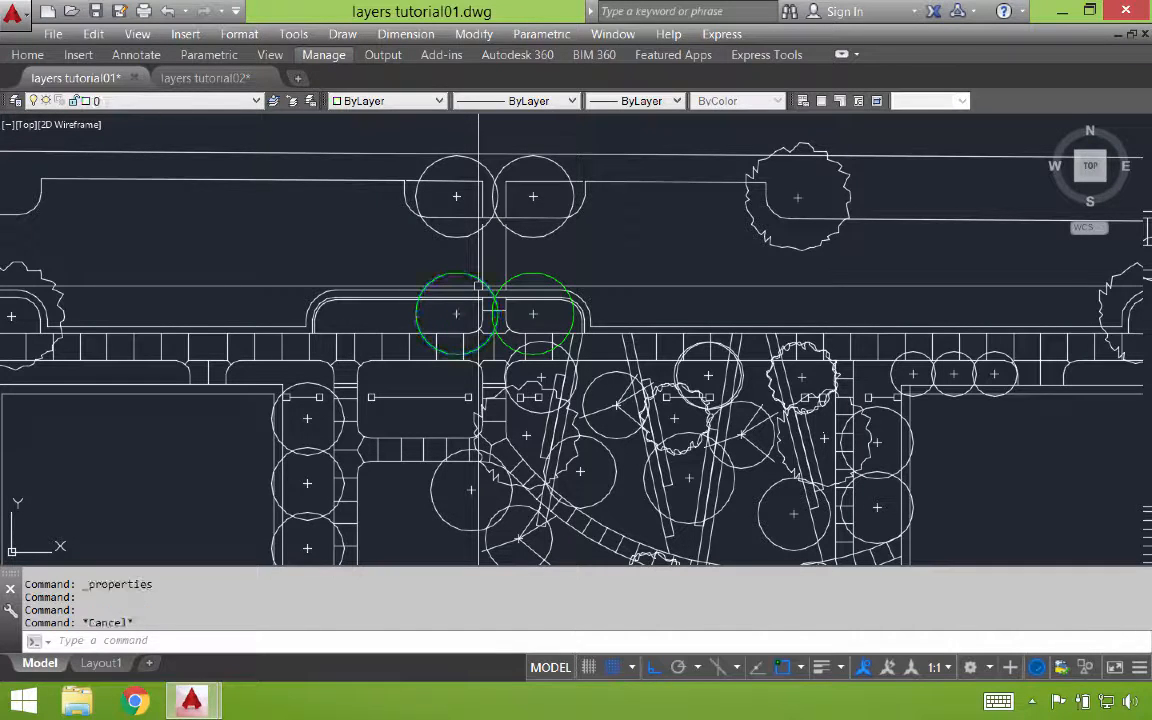
{"action": "key", "text": "Escape"}
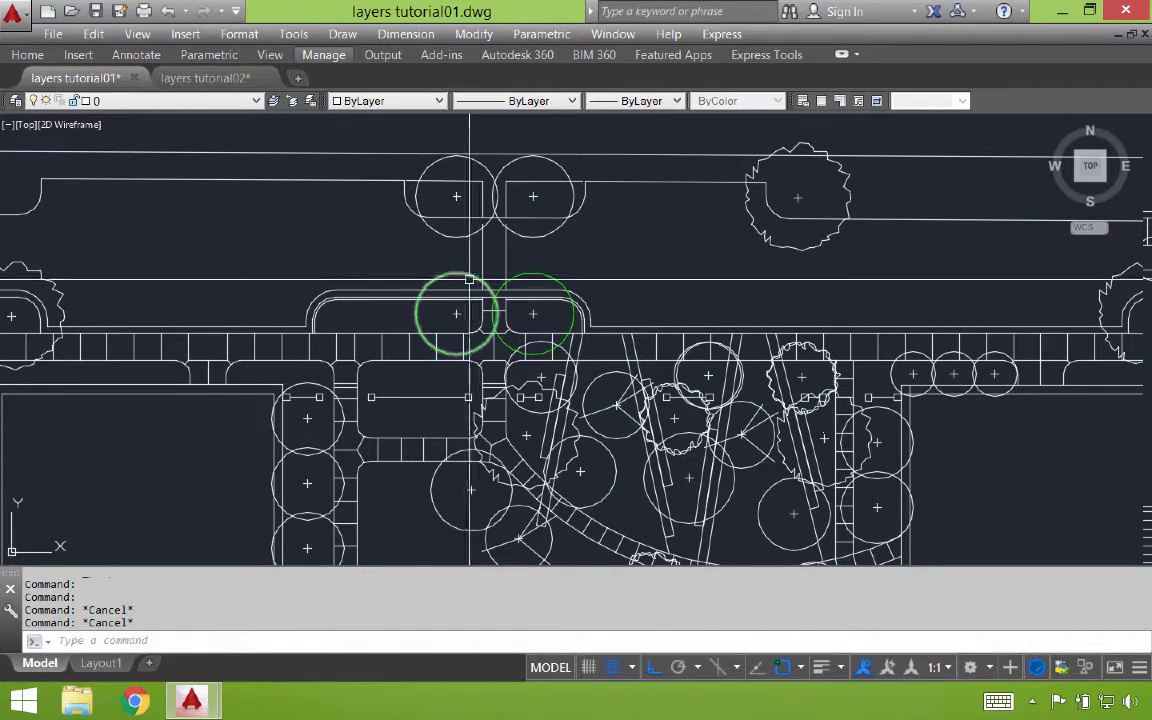
Match the properties of the left green tree circle onto the two tree circles north of the pair.
{"action": "scroll", "coordinate": [461, 285], "scroll_direction": "up", "scroll_amount": 4}
{"action": "type", "text": "ma"}
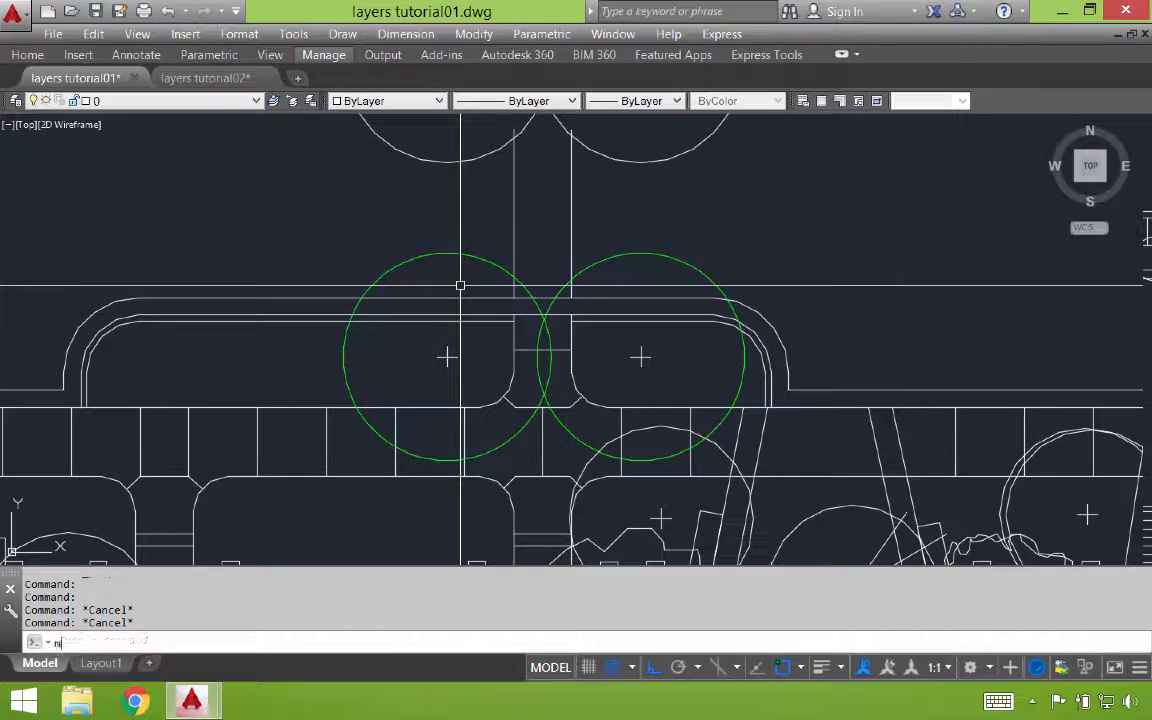
{"action": "key", "text": "Return"}
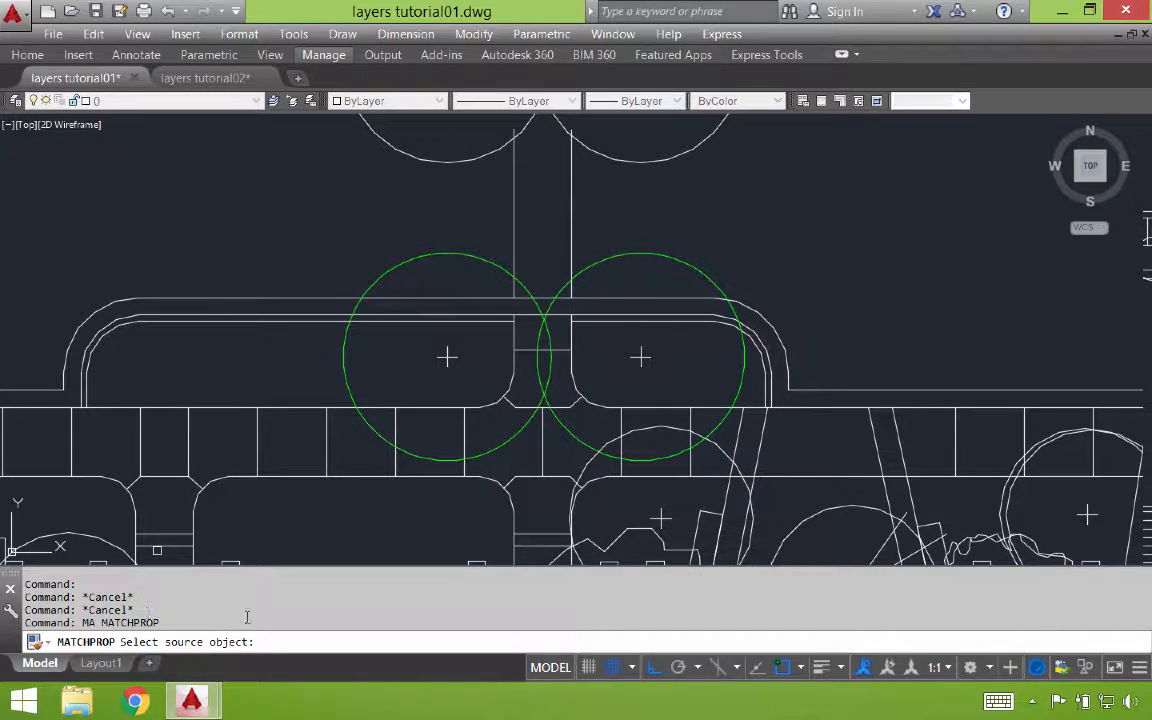
{"action": "left_click", "coordinate": [412, 258]}
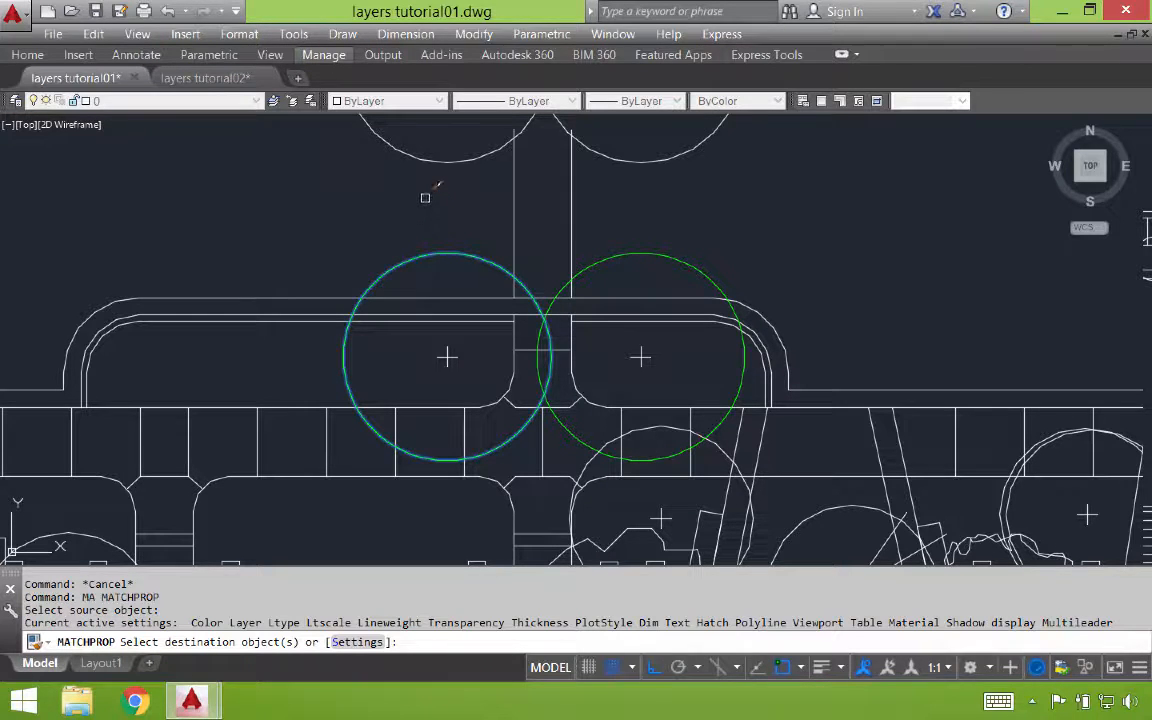
{"action": "left_click", "coordinate": [461, 134]}
{"action": "left_click", "coordinate": [410, 195]}
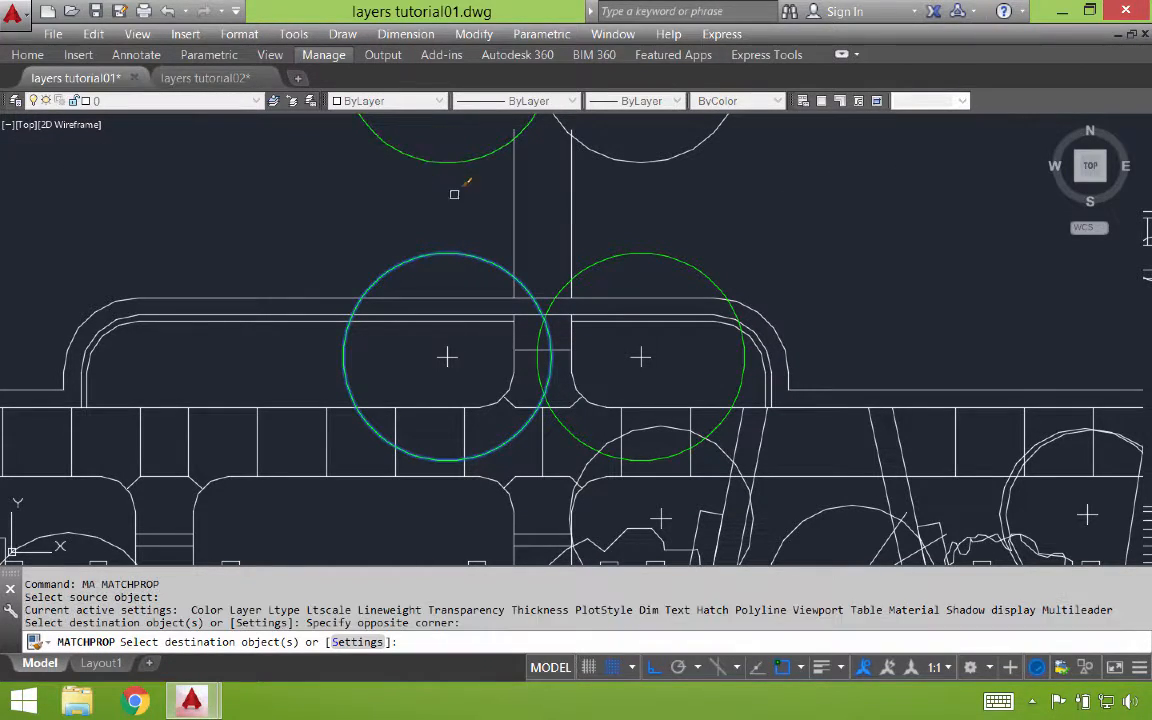
{"action": "middle_click_drag", "start_coordinate": [480, 187], "coordinate": [370, 261]}
{"action": "left_click", "coordinate": [582, 211]}
{"action": "left_click", "coordinate": [549, 238]}
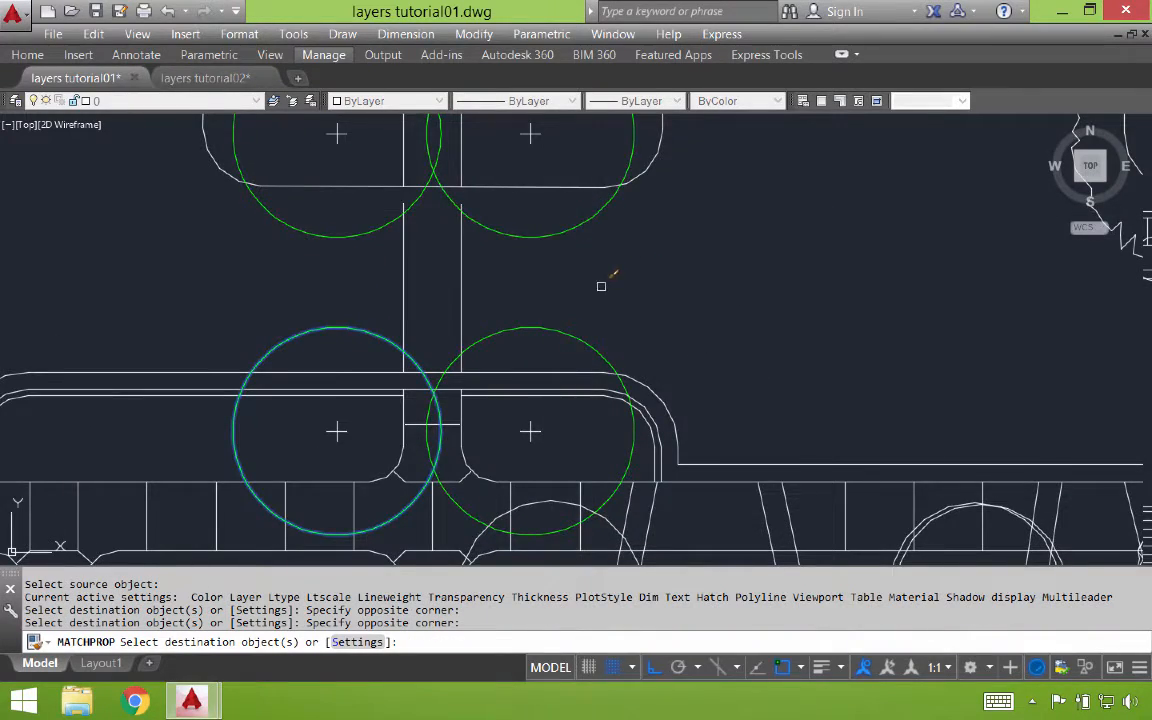
Match the same green canopy properties onto the plain and spoked tree circles just south-east of the source circle.
{"action": "scroll", "coordinate": [590, 275], "scroll_direction": "down", "scroll_amount": 1}
{"action": "middle_click_drag", "start_coordinate": [602, 312], "coordinate": [558, 234]}
{"action": "left_click", "coordinate": [512, 332]}
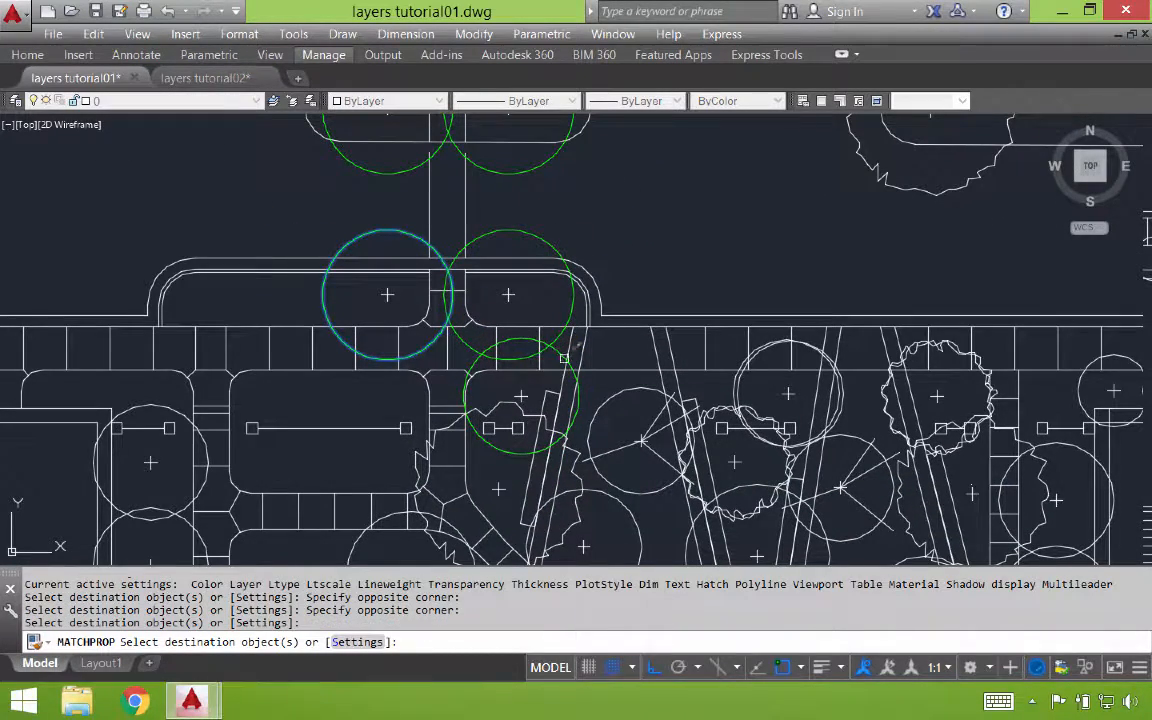
{"action": "left_click", "coordinate": [607, 399]}
{"action": "left_click", "coordinate": [639, 519]}
Match the green canopy properties onto the double-ringed tree, the jagged tree and the second spoked tree in the central bed.
{"action": "middle_click_drag", "start_coordinate": [720, 470], "coordinate": [571, 374]}
{"action": "left_click", "coordinate": [700, 305]}
{"action": "left_click", "coordinate": [638, 332]}
{"action": "scroll", "coordinate": [657, 334], "scroll_direction": "up", "scroll_amount": 2}
{"action": "left_click", "coordinate": [766, 345]}
{"action": "left_click", "coordinate": [764, 375]}
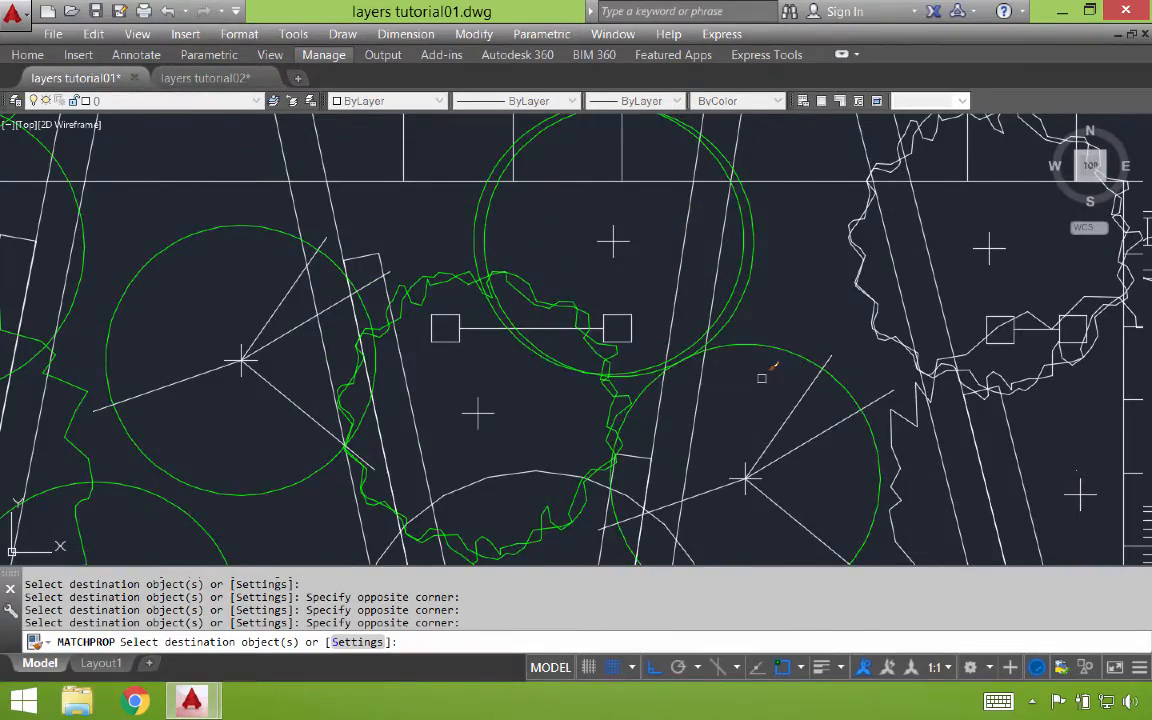
Finish matching the green canopy properties on the central bed trees and end Match Properties.
{"action": "scroll", "coordinate": [760, 372], "scroll_direction": "down", "scroll_amount": 3}
{"action": "scroll", "coordinate": [738, 340], "scroll_direction": "up", "scroll_amount": 5}
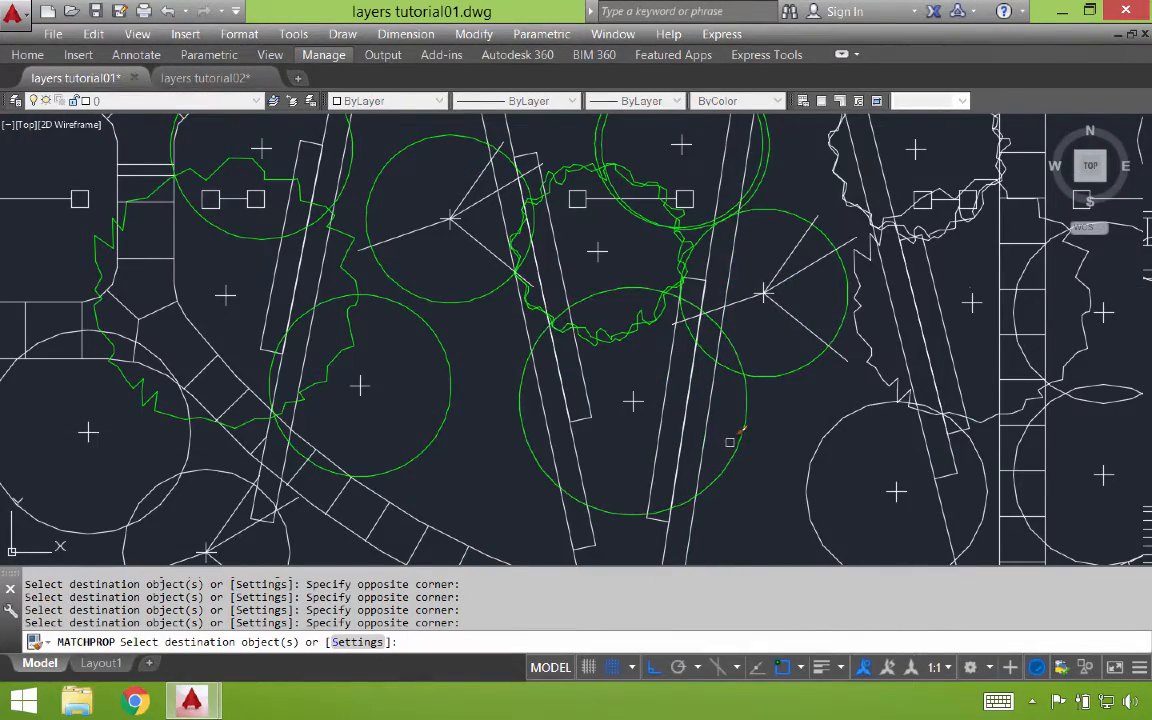
{"action": "key", "text": "Escape"}
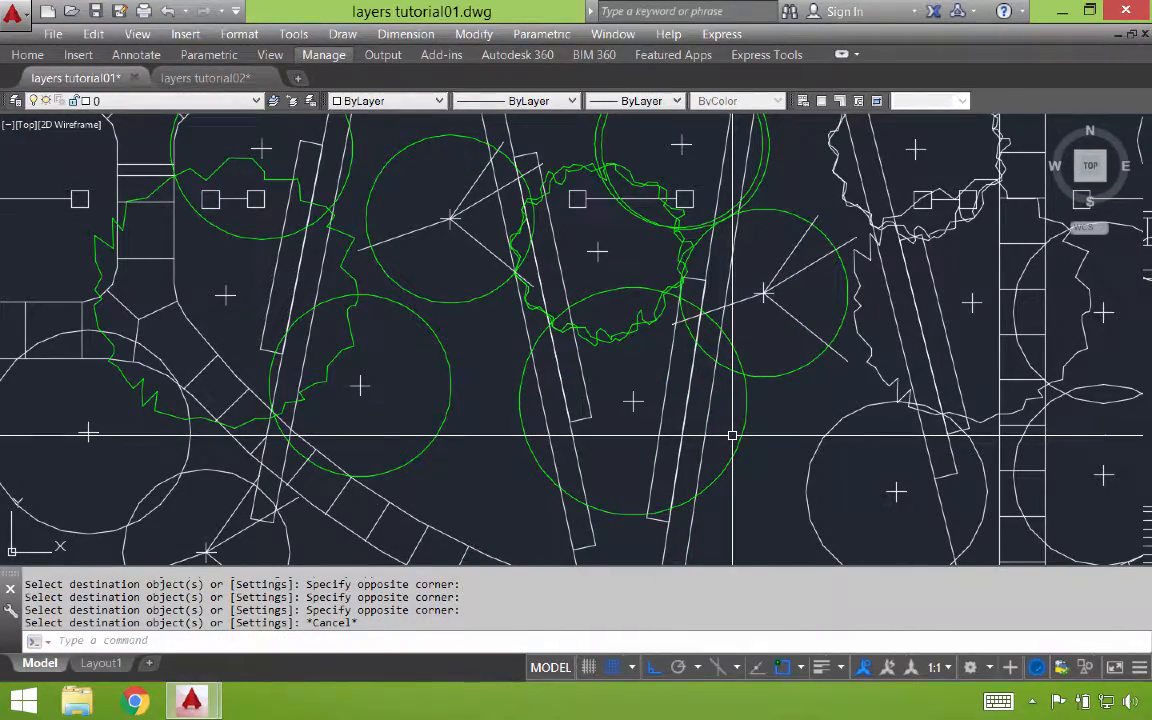
Switch to the layers tutorial02 drawing and examine its full layer list with the assigned colors.
{"action": "left_click", "coordinate": [205, 78]}
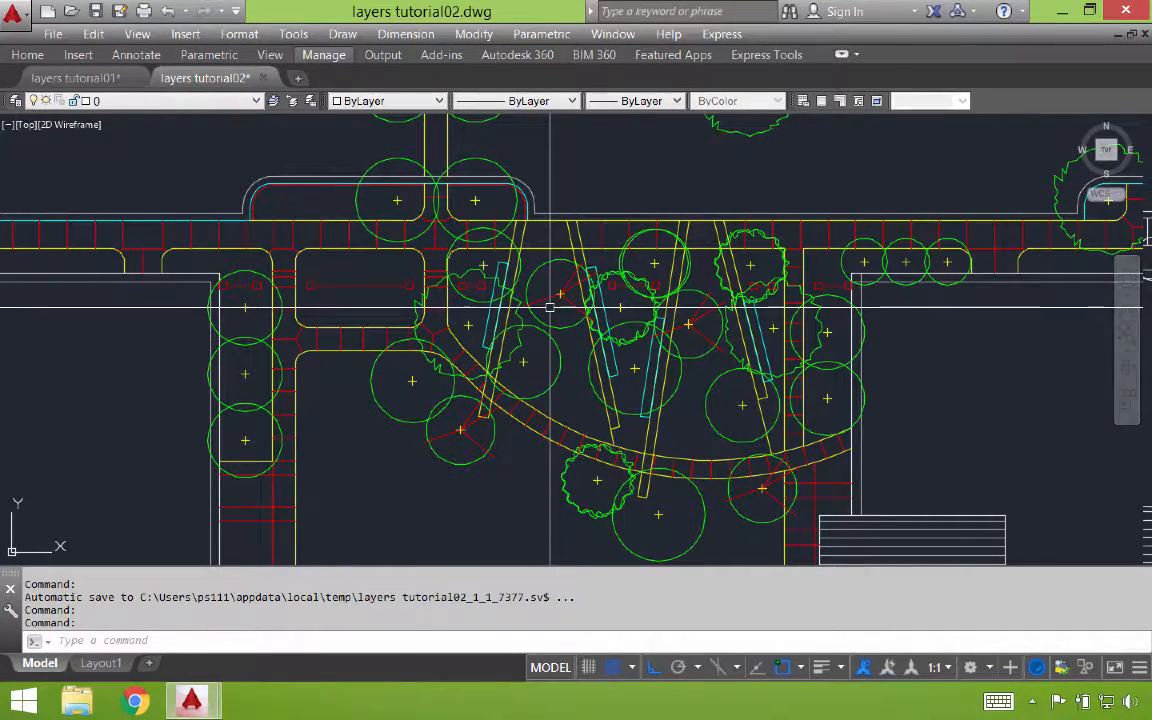
{"action": "type", "text": "la"}
{"action": "key", "text": "Return"}
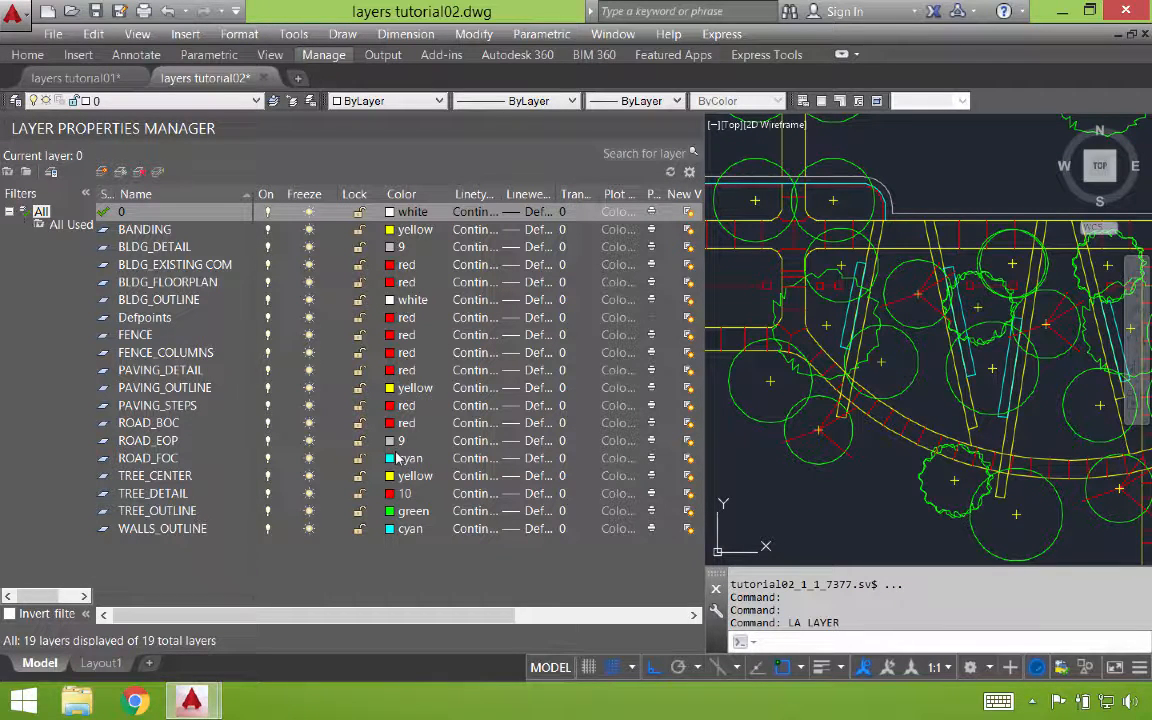
{"action": "left_click", "coordinate": [694, 128]}
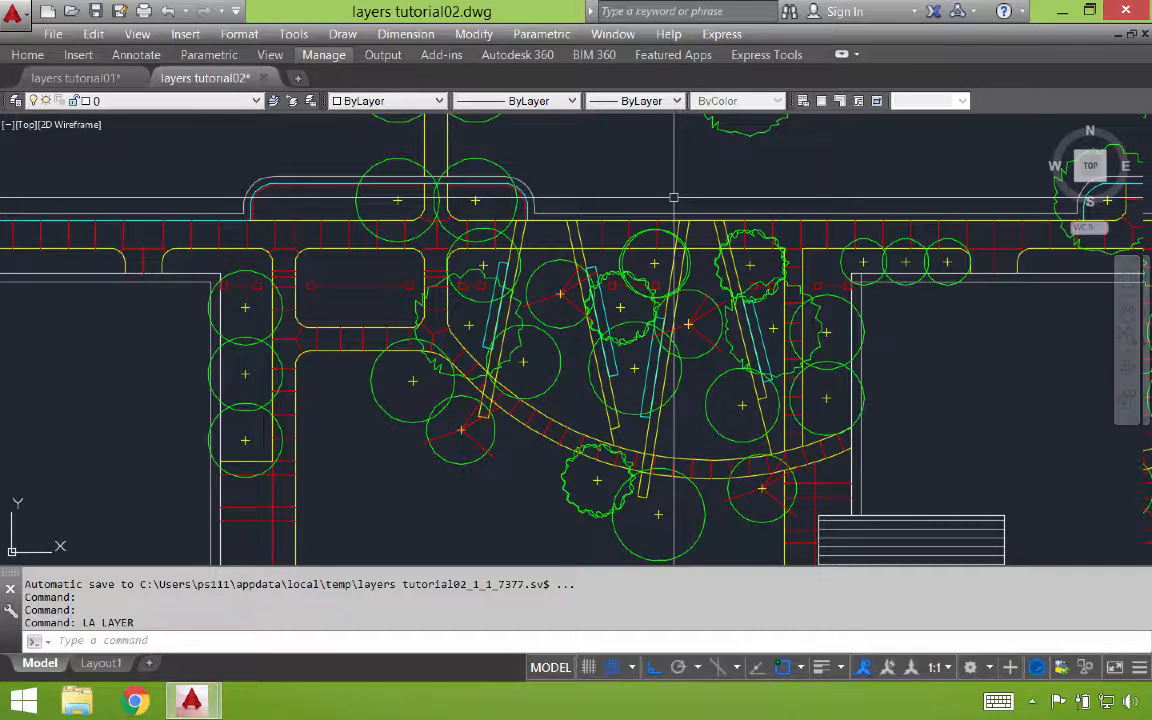
Turn off the TREE_OUTLINE and TREE_CENTER layers by picking a tree circle and its center mark, and undo the change.
{"action": "type", "text": "layoff"}
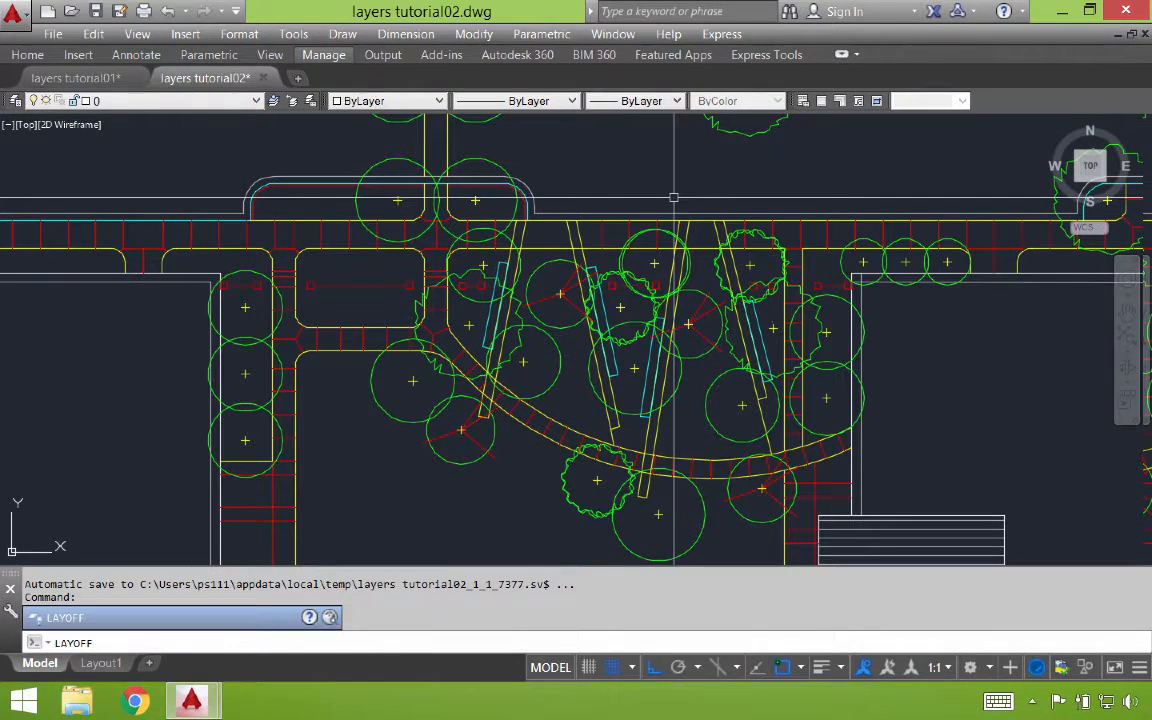
{"action": "key", "text": "Return"}
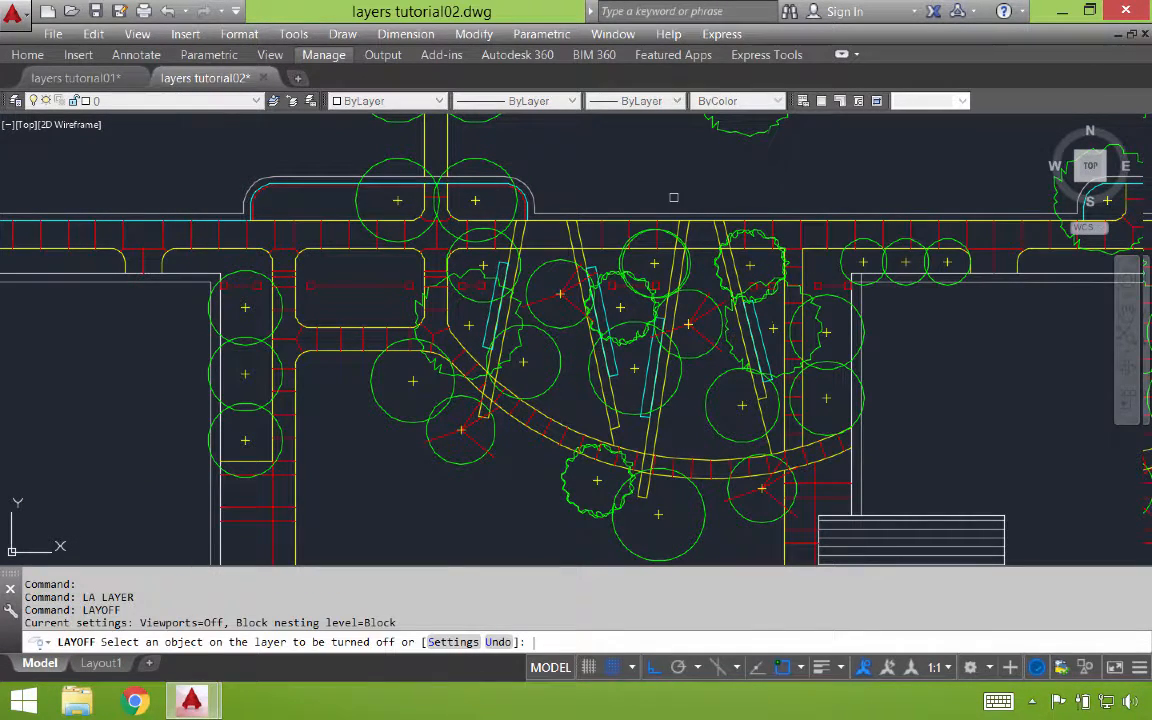
{"action": "left_click", "coordinate": [459, 159]}
{"action": "left_click", "coordinate": [397, 200]}
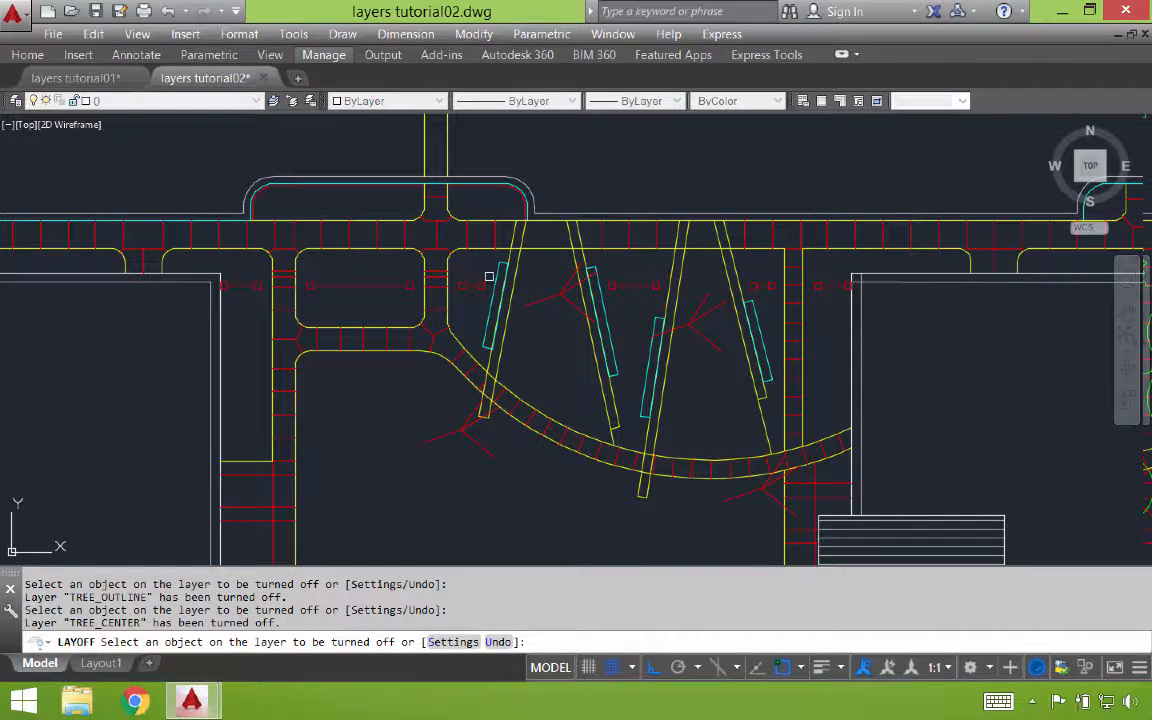
{"action": "key", "text": "Escape"}
{"action": "key", "text": "Escape"}
{"action": "key", "text": "Escape"}
{"action": "type", "text": "u"}
{"action": "key", "text": "Return"}
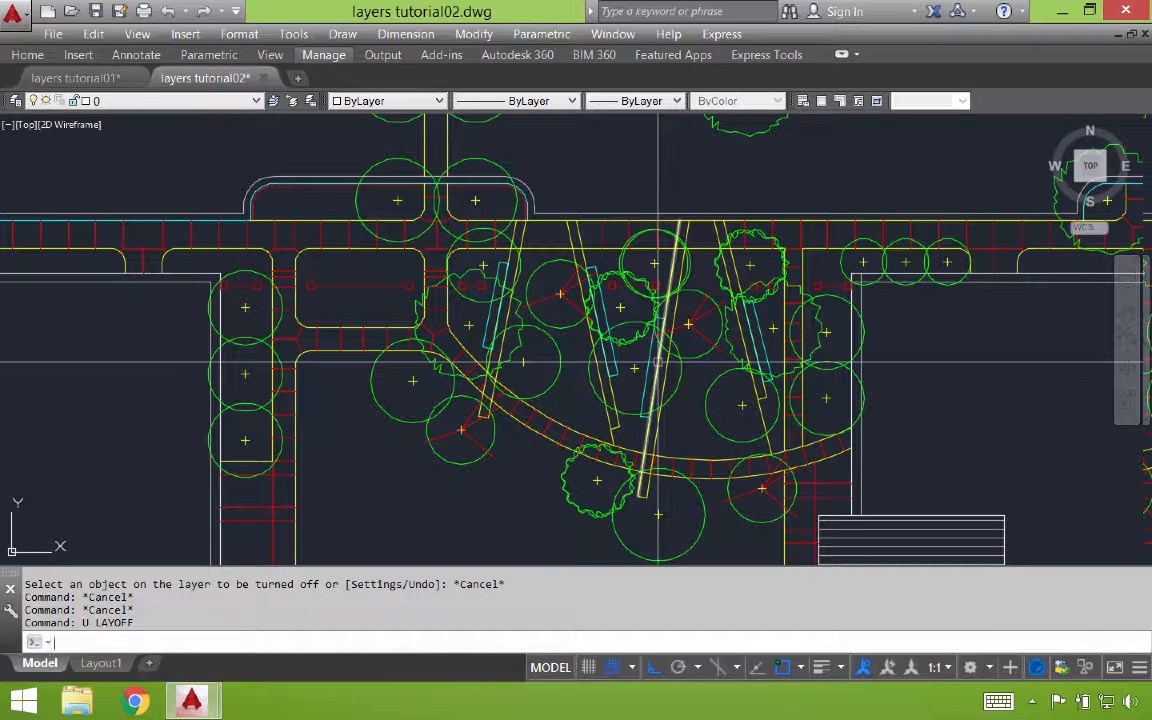
Isolate the PAVING_OUTLINE layer by picking the curved walkway edge, and undo the isolation.
{"action": "type", "text": "layi"}
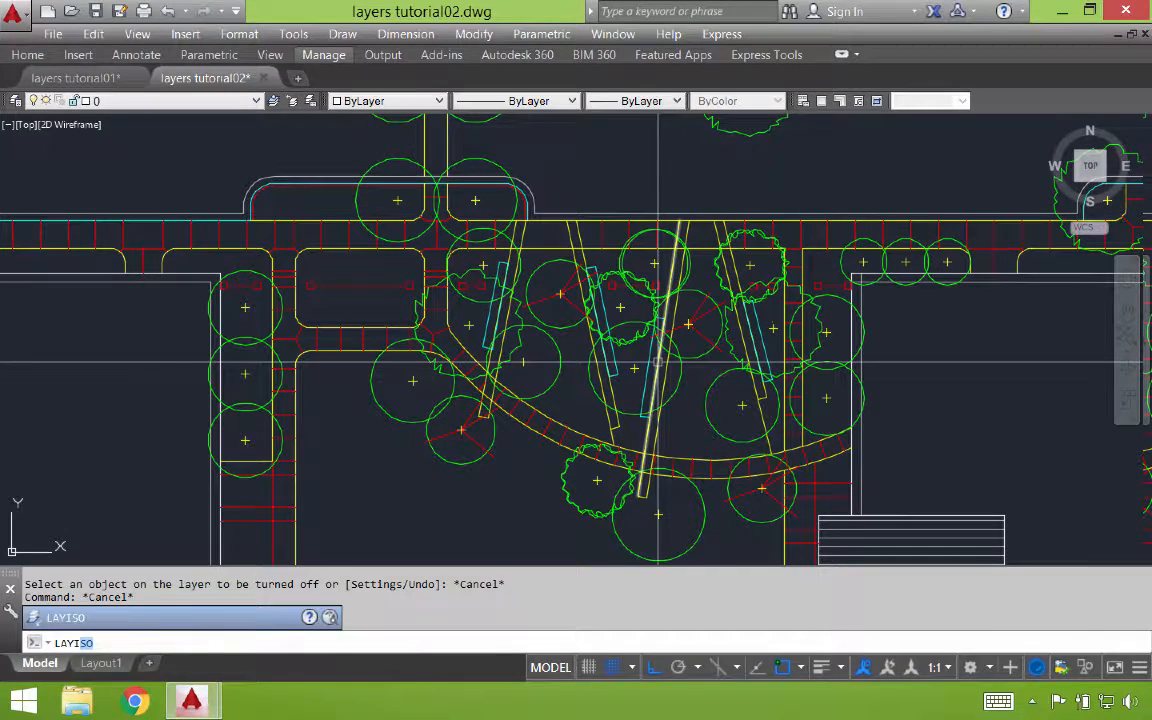
{"action": "key", "text": "Return"}
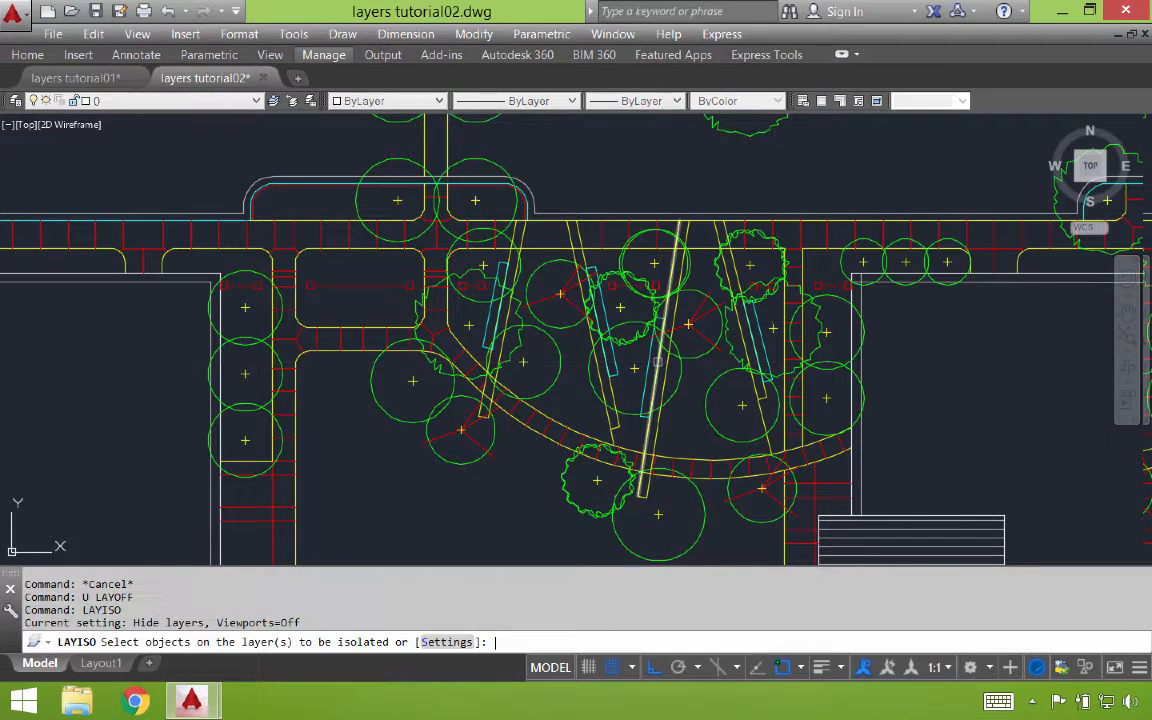
{"action": "left_click", "coordinate": [541, 428]}
{"action": "key", "text": "Return"}
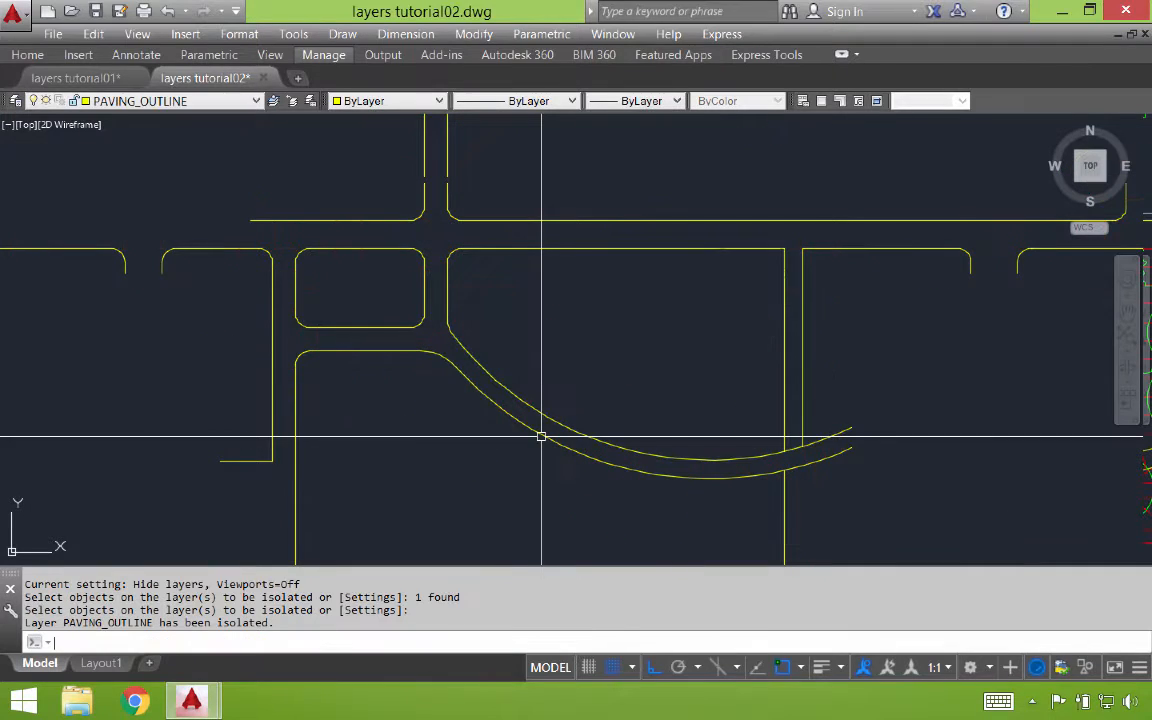
{"action": "type", "text": "u"}
{"action": "key", "text": "Return"}
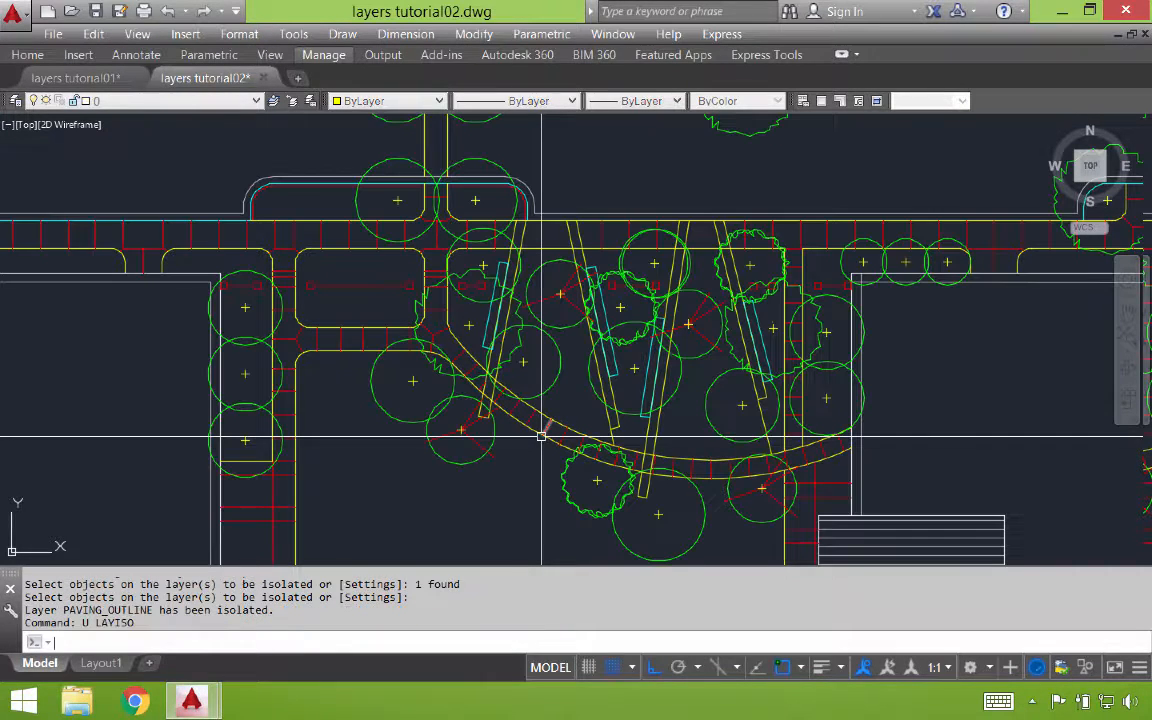
Isolate the three tree layers by picking a tree outline, a center mark and a tree's red detail lines.
{"action": "type", "text": "layiso"}
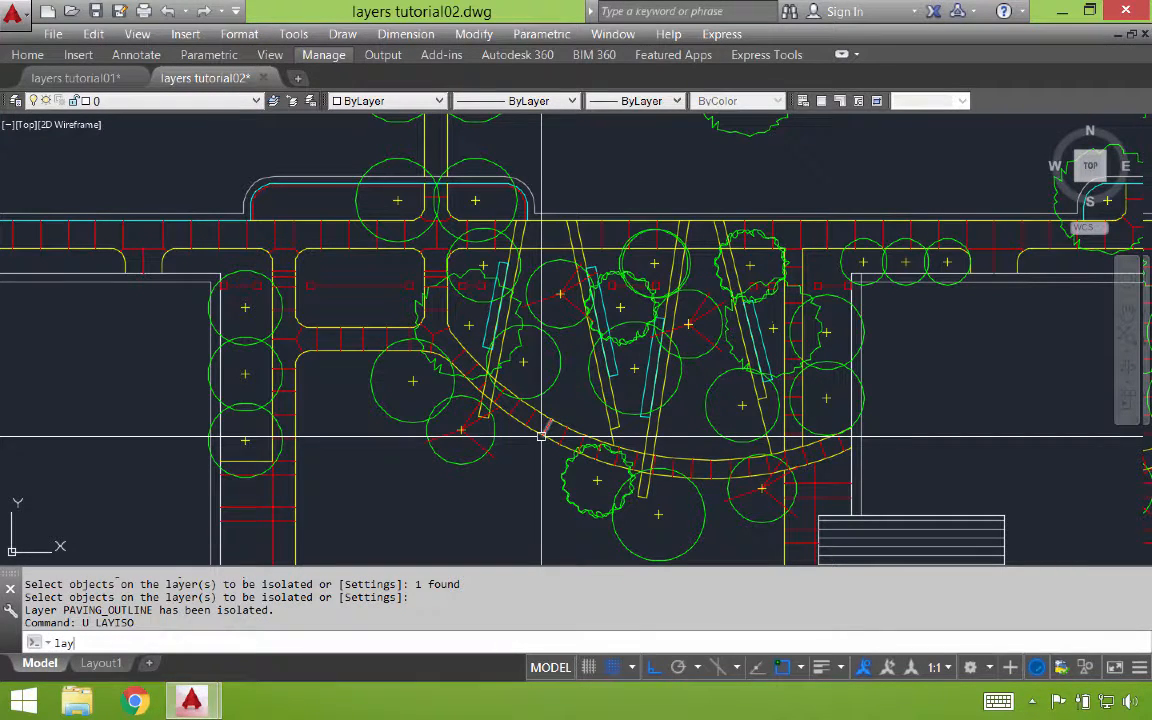
{"action": "key", "text": "Return"}
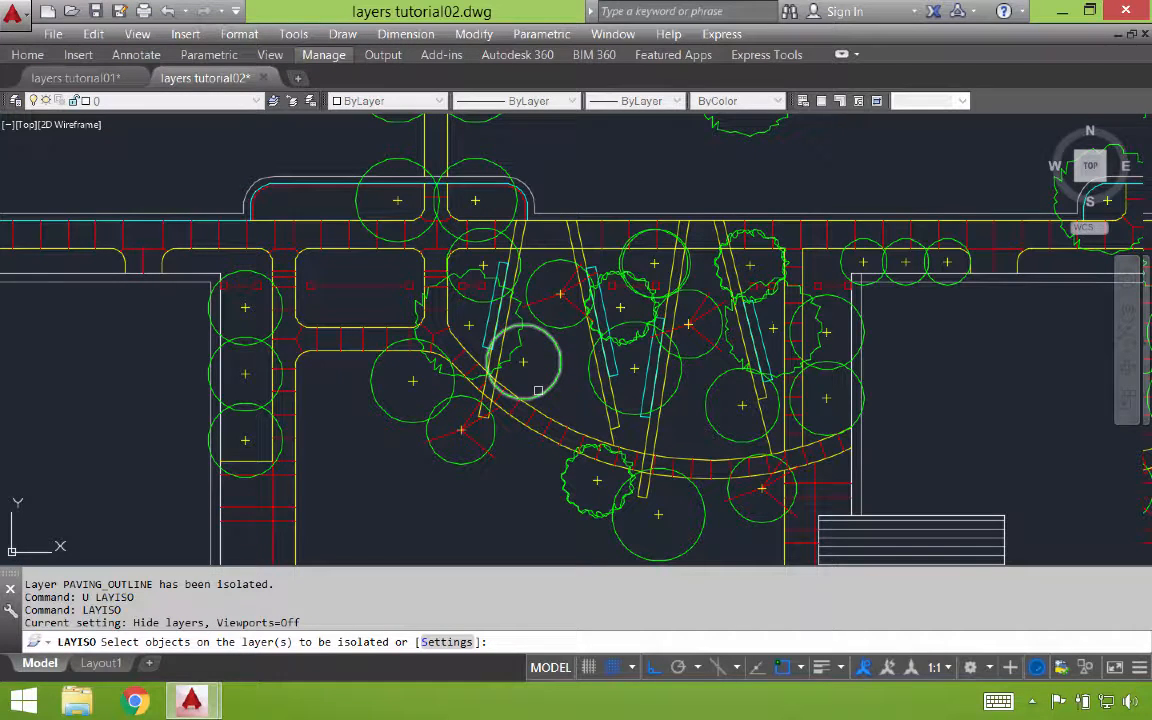
{"action": "left_click", "coordinate": [487, 351]}
{"action": "left_click", "coordinate": [474, 328]}
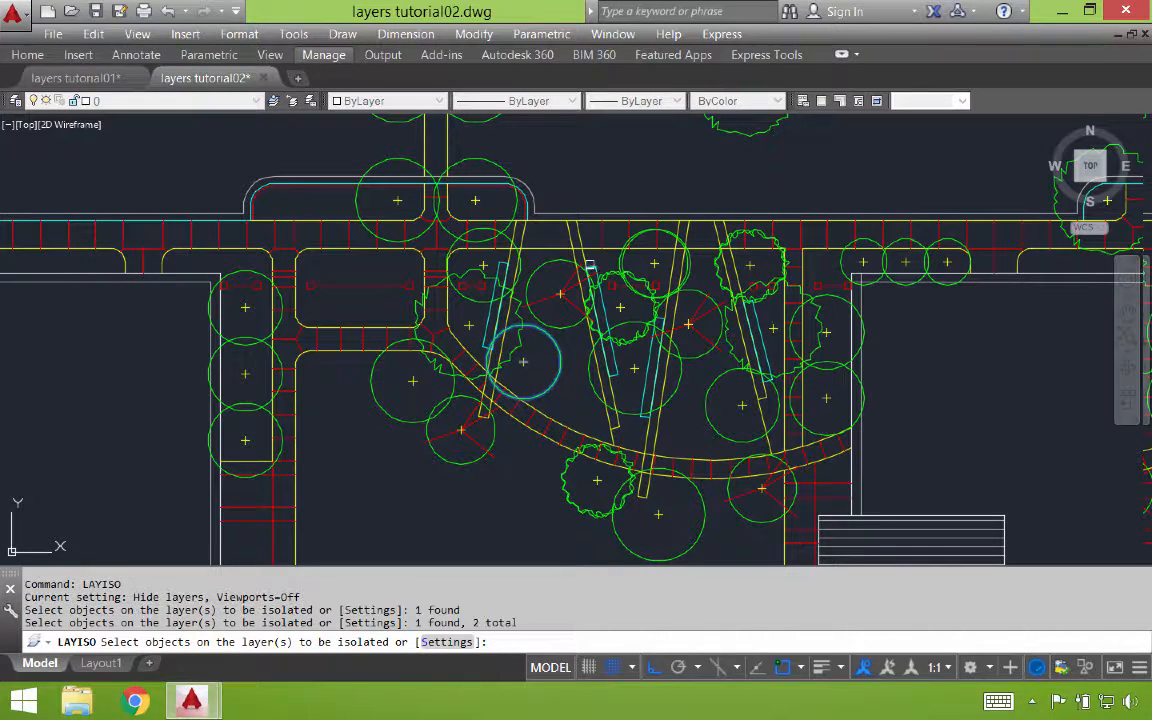
{"action": "left_click", "coordinate": [547, 296]}
{"action": "key", "text": "Return"}
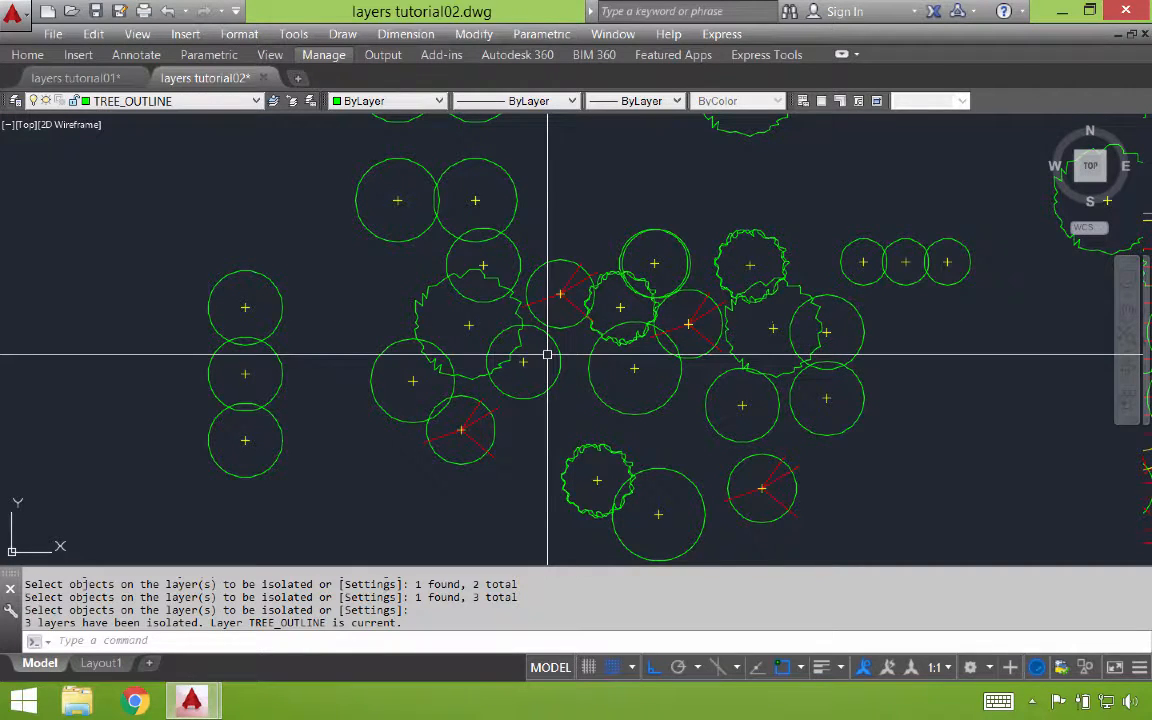
Examine the LAYISO setting for layers that are not isolated and leave the command without changing it.
{"action": "type", "text": "layiso"}
{"action": "key", "text": "Return"}
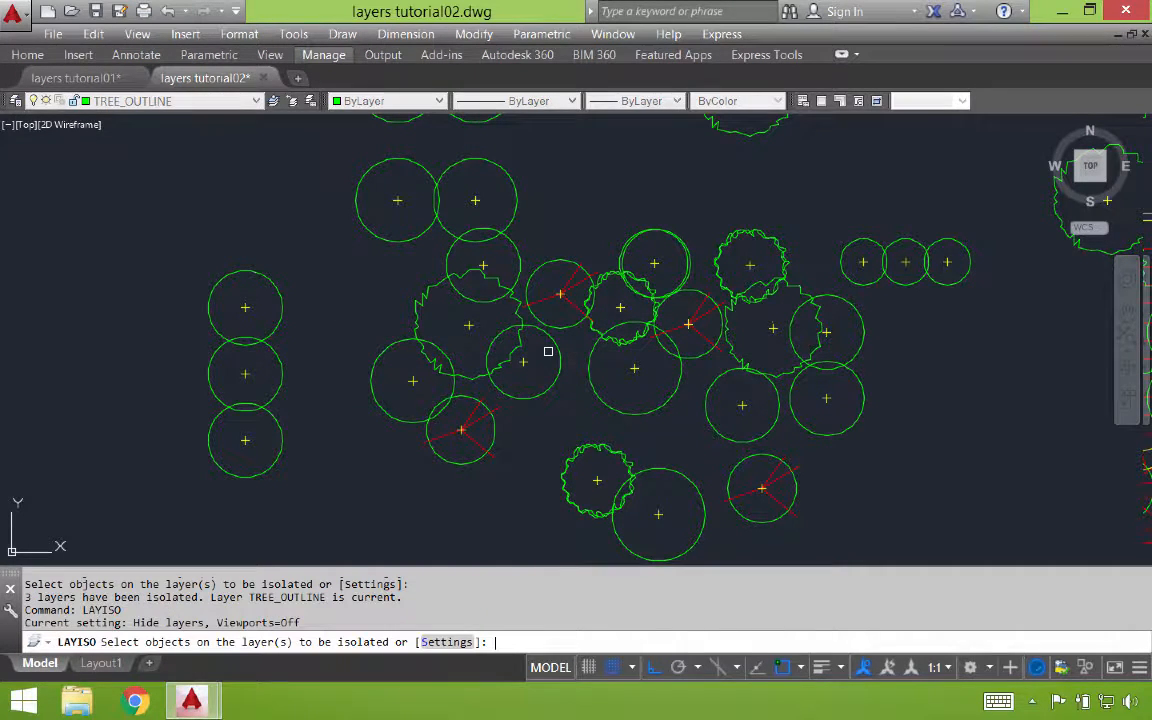
{"action": "type", "text": "s"}
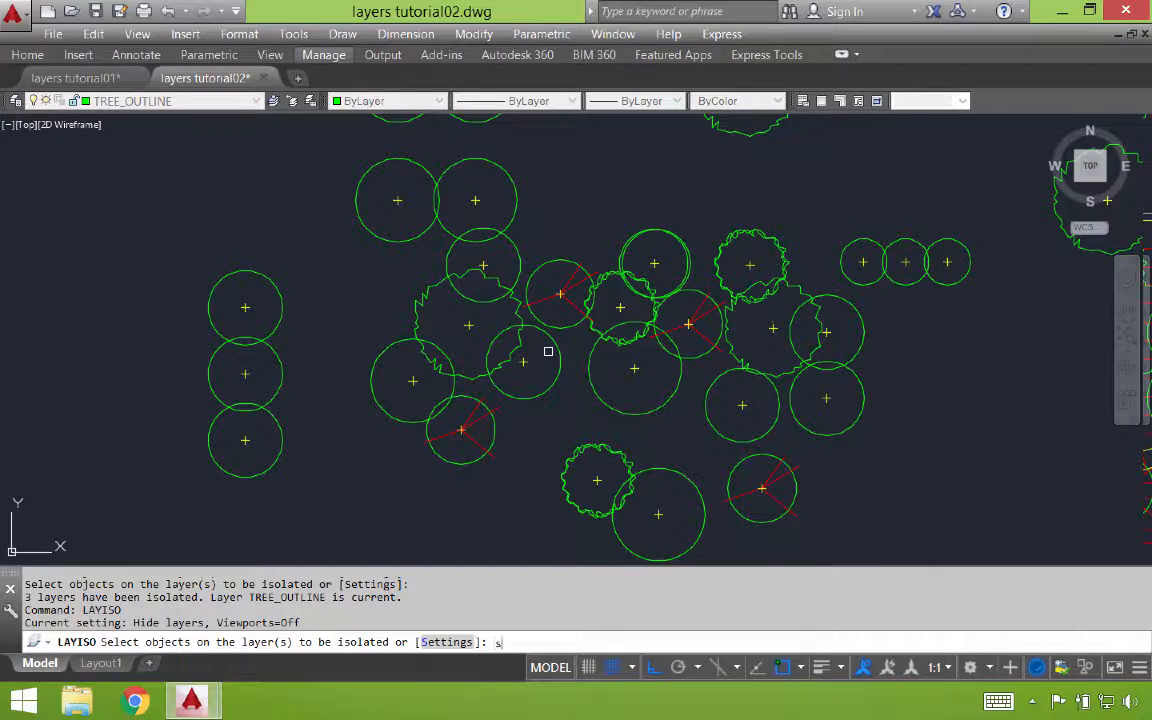
{"action": "key", "text": "Return"}
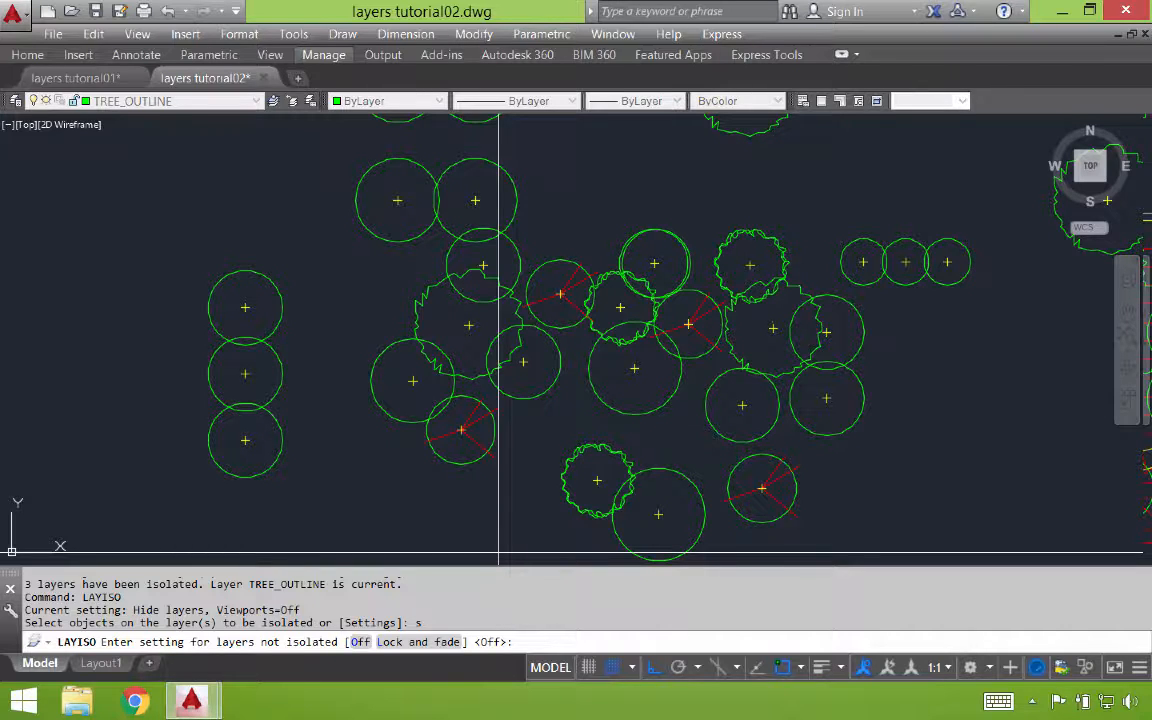
{"action": "key", "text": "Escape"}
Undo the isolation of the tree layers.
{"action": "type", "text": "u"}
{"action": "key", "text": "Return"}
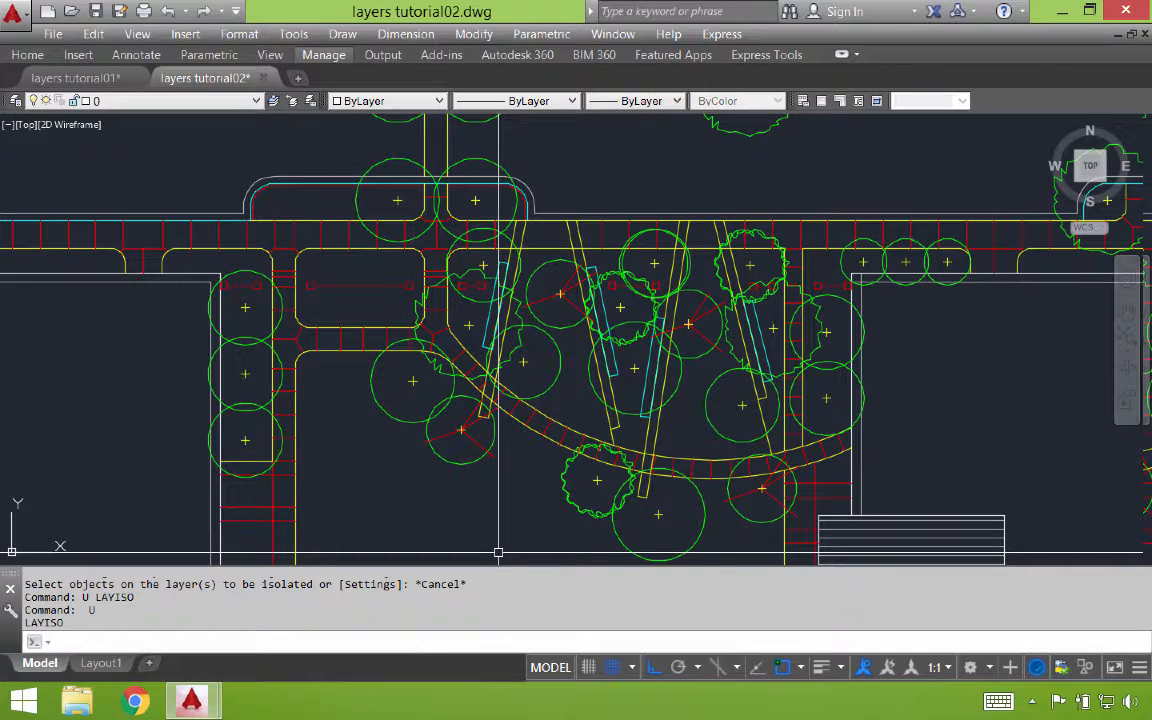
{"action": "key", "text": "Escape"}
{"action": "key", "text": "Escape"}
Open Layout1 and turn on Display plot styles in its page setup with the MSULA_Plot_Style.ctb table.
{"action": "left_click", "coordinate": [101, 663]}
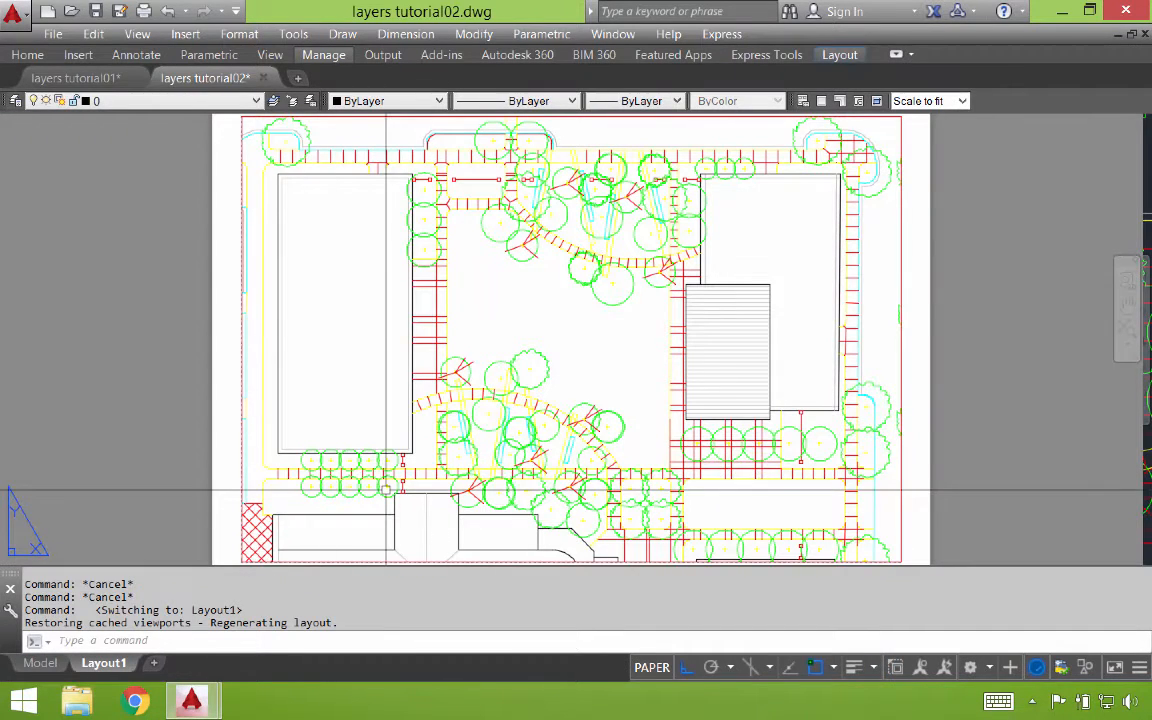
{"action": "left_click", "coordinate": [53, 33]}
{"action": "left_click", "coordinate": [153, 347]}
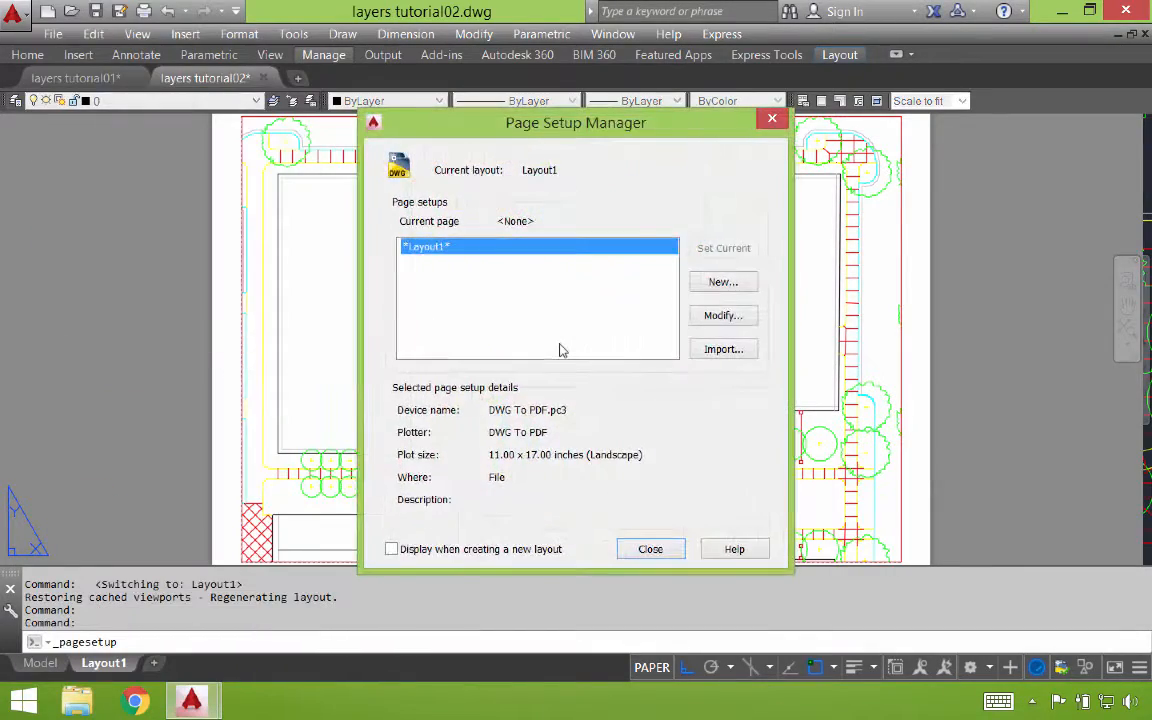
{"action": "left_click", "coordinate": [722, 314]}
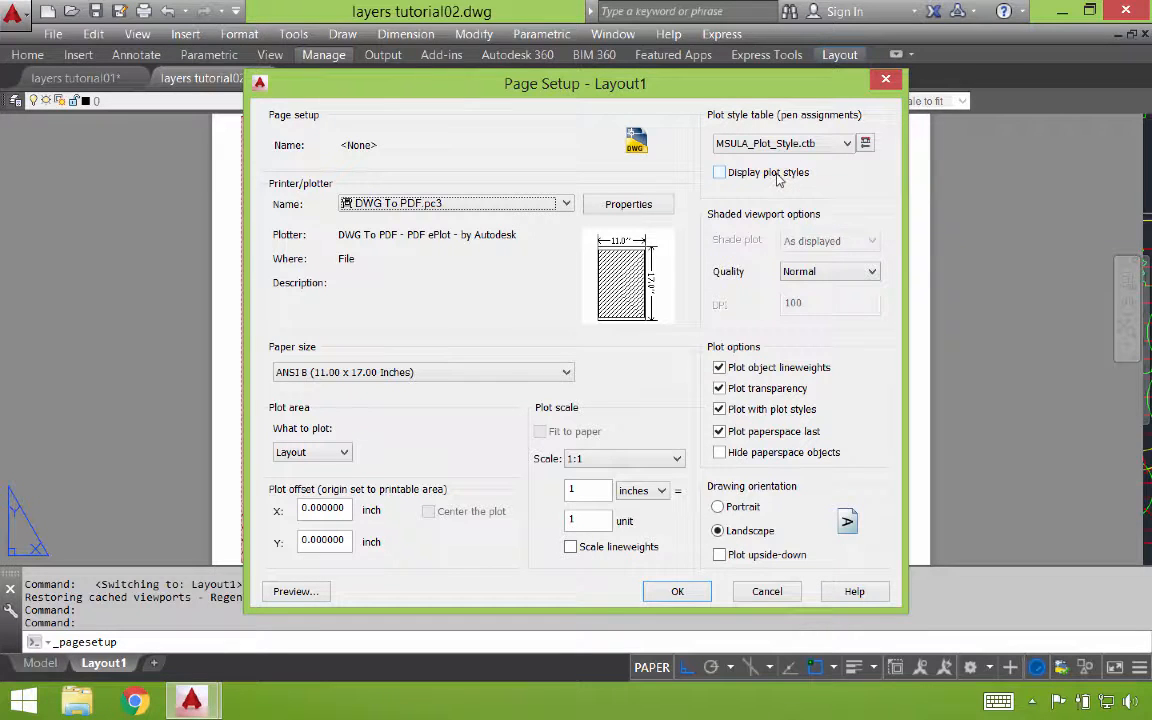
{"action": "left_click", "coordinate": [777, 174]}
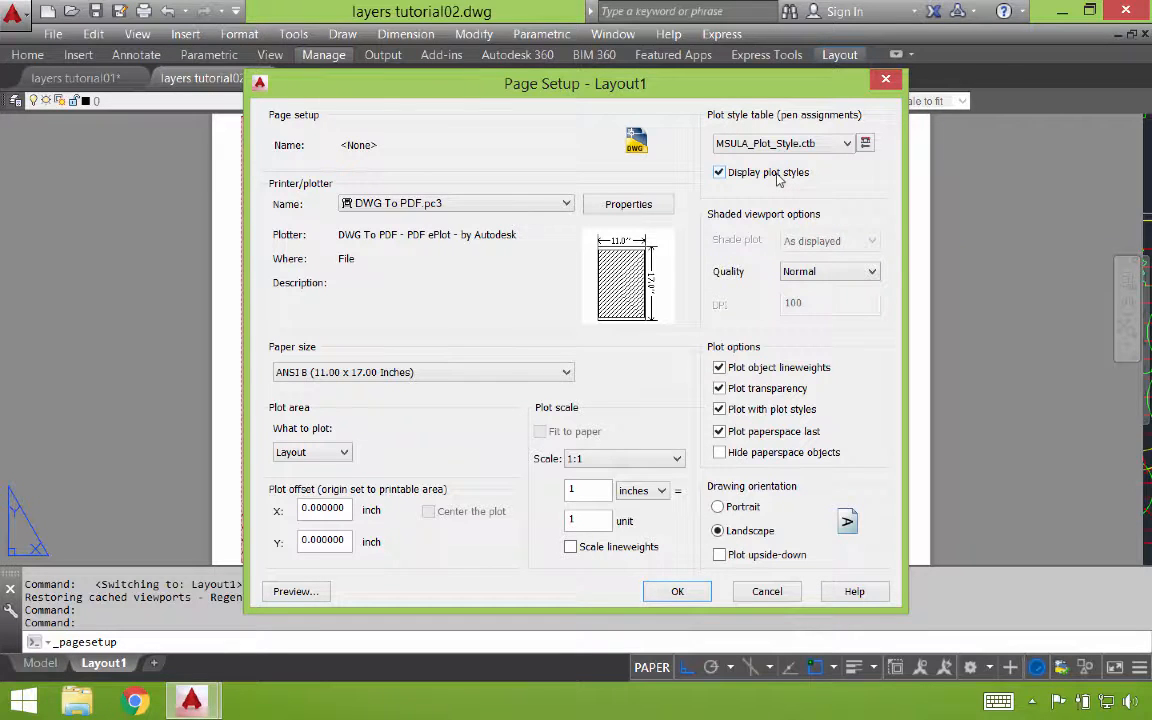
{"action": "left_click", "coordinate": [684, 593]}
{"action": "left_click", "coordinate": [668, 551]}
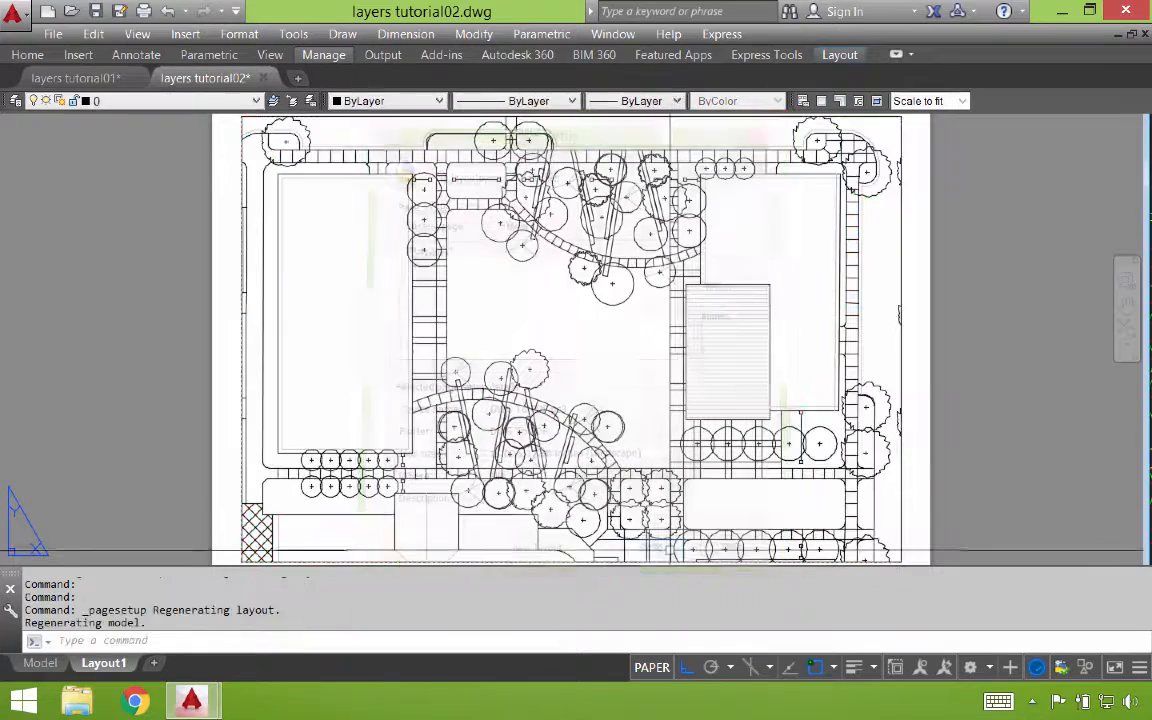
Turn on lineweight display in Layout1 to compare it with model space and inspect the line thicknesses, and turn it off again.
{"action": "left_click", "coordinate": [854, 667]}
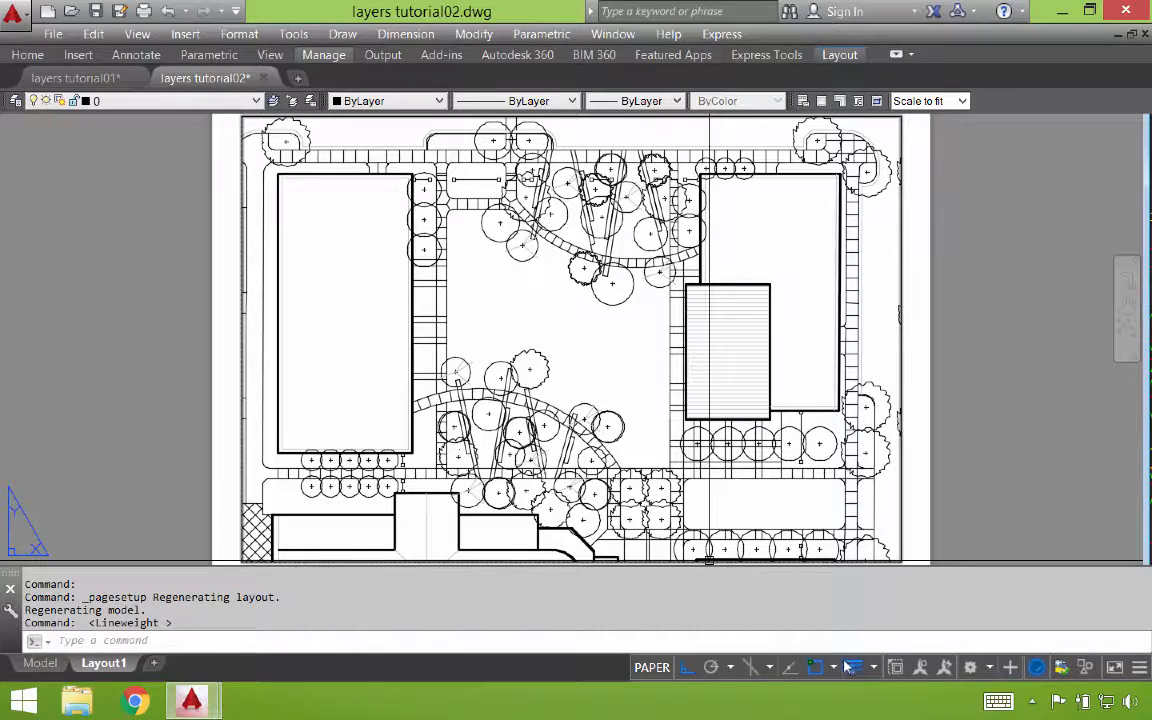
{"action": "left_click", "coordinate": [55, 665]}
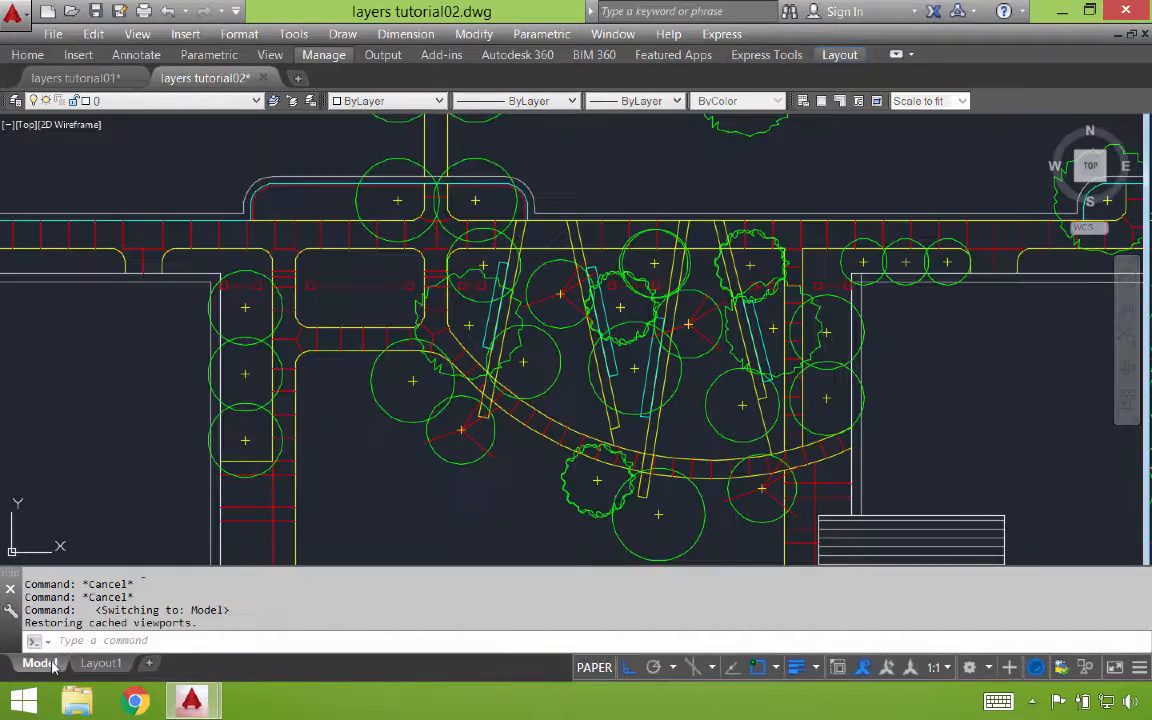
{"action": "left_click", "coordinate": [87, 668]}
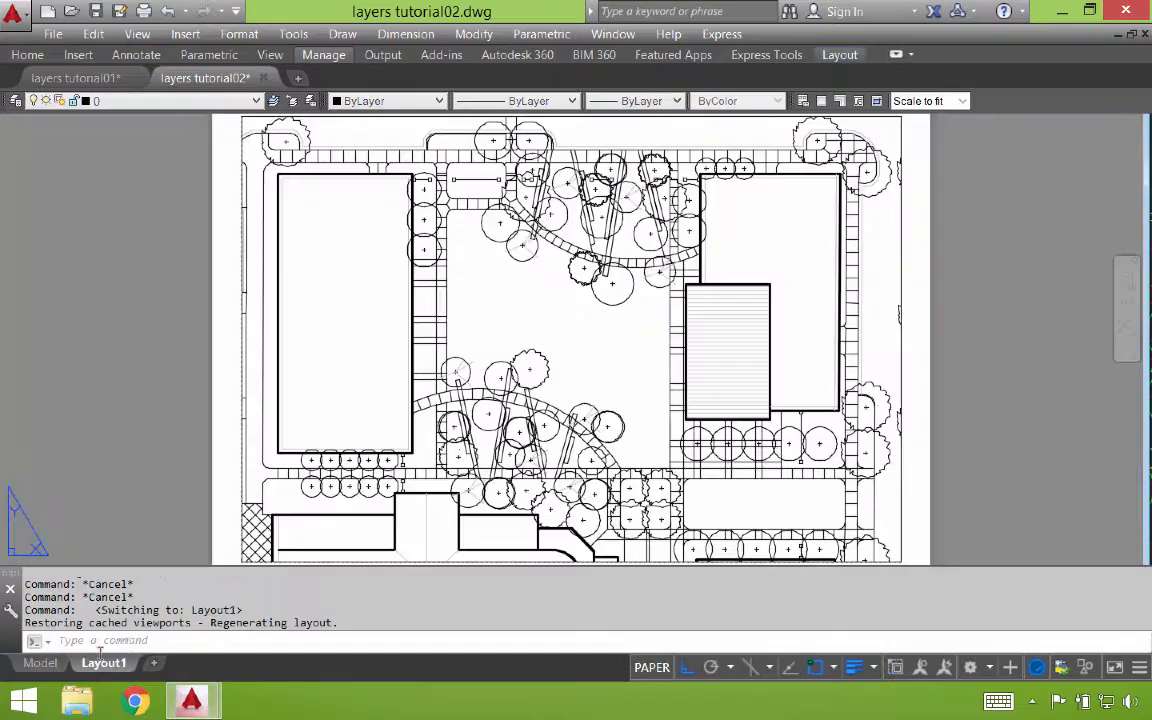
{"action": "scroll", "coordinate": [680, 237], "scroll_direction": "up", "scroll_amount": 4}
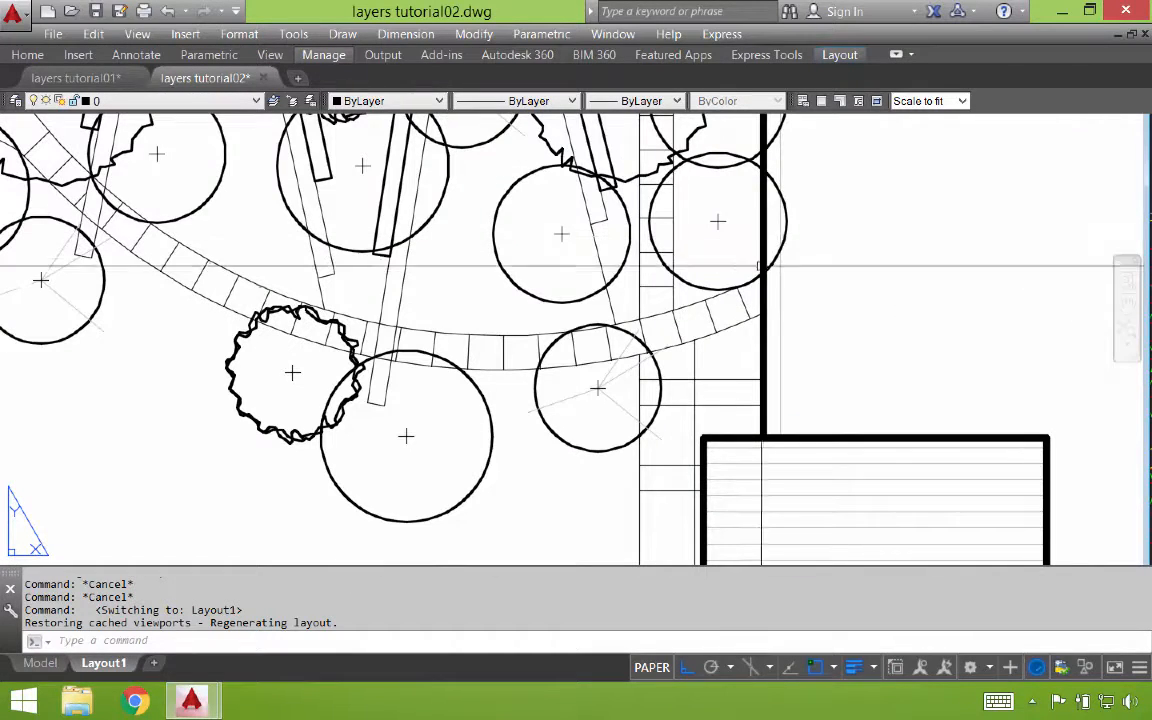
{"action": "left_click", "coordinate": [853, 667]}
{"action": "scroll", "coordinate": [683, 342], "scroll_direction": "down", "scroll_amount": 4}
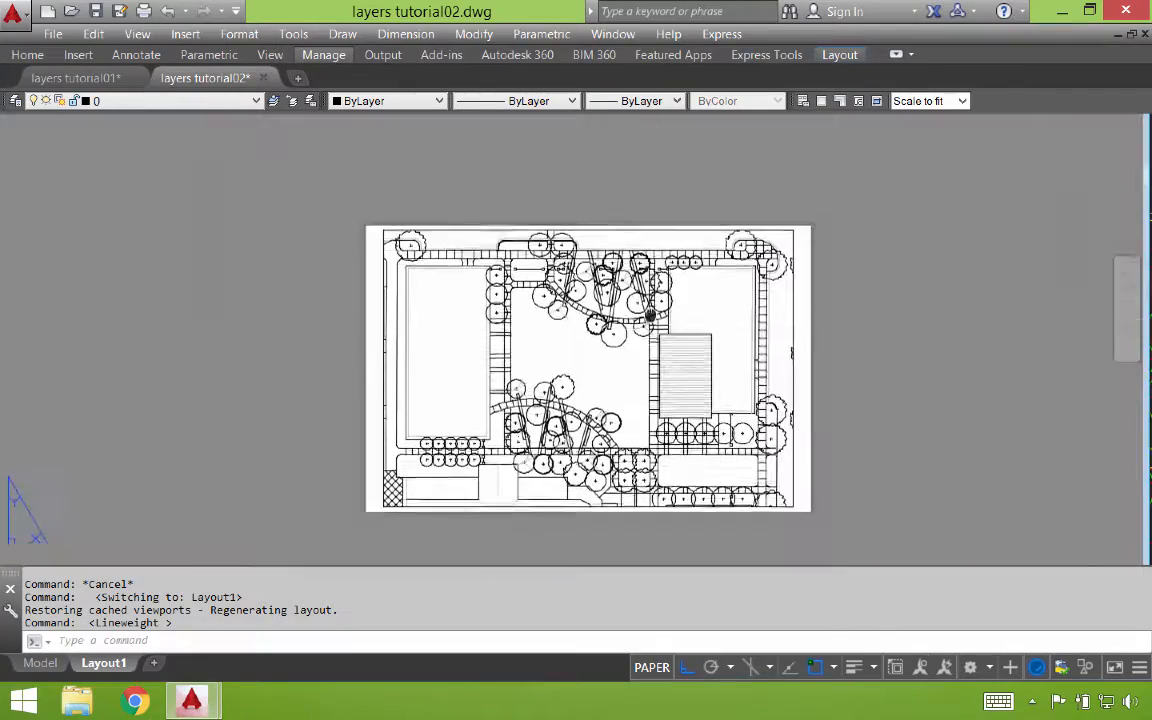
Turn off Display plot styles in Layout1's page setup and preview the plot.
{"action": "left_click", "coordinate": [50, 34]}
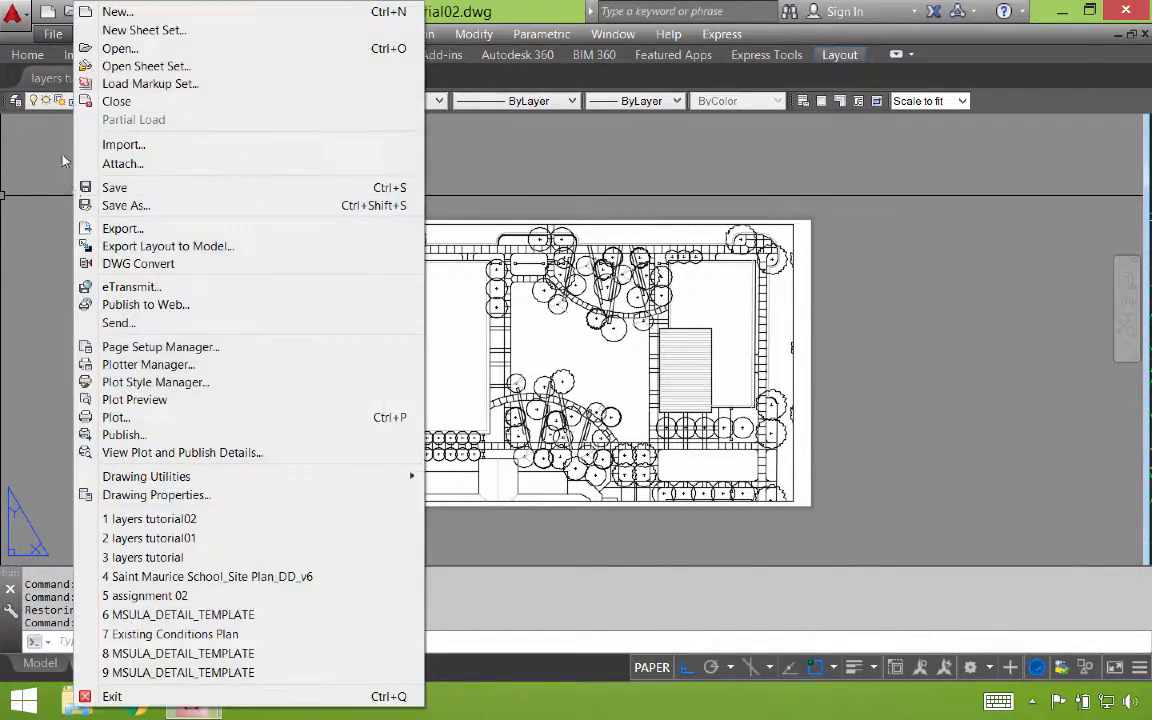
{"action": "left_click", "coordinate": [152, 342]}
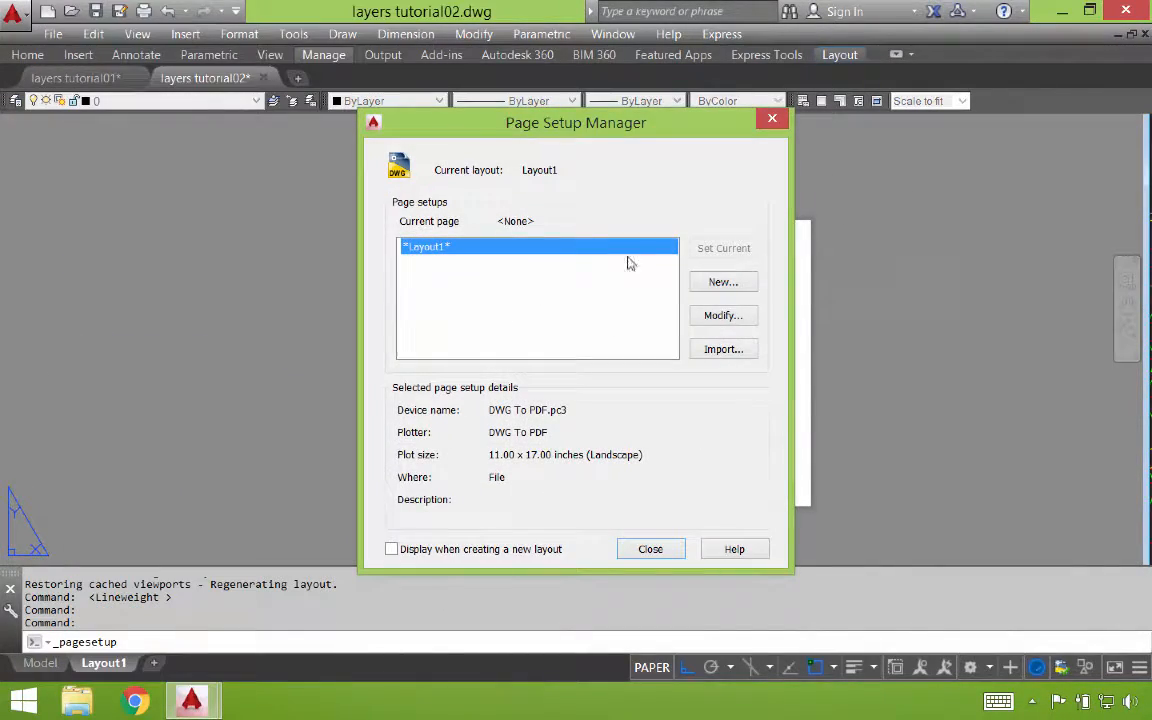
{"action": "left_click", "coordinate": [718, 315]}
{"action": "left_click", "coordinate": [719, 172]}
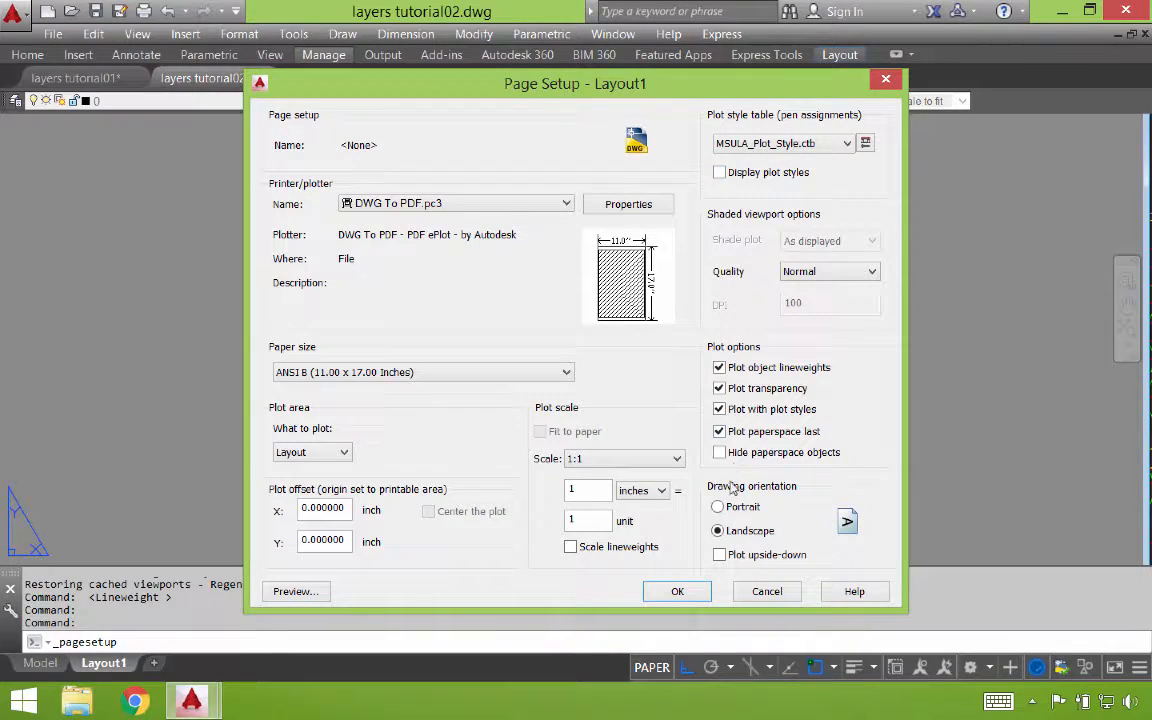
{"action": "left_click", "coordinate": [296, 591]}
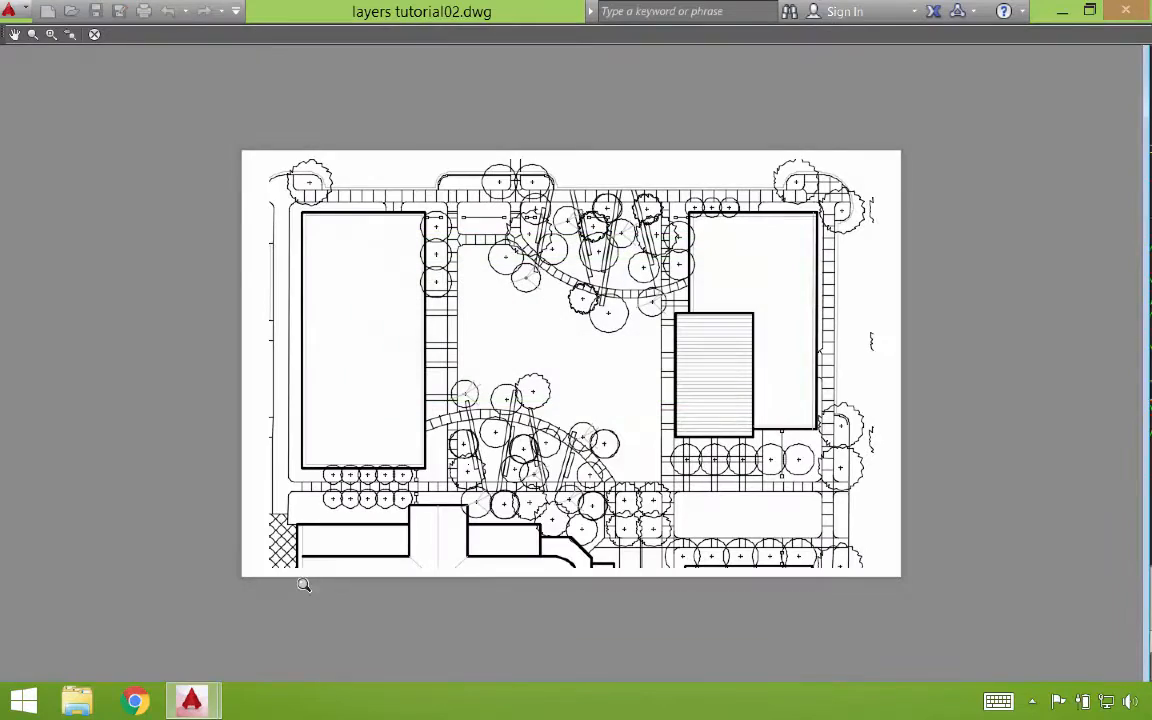
Inspect the line thicknesses around the curved walk and building in the plot preview, and close the preview and page setup.
{"action": "scroll", "coordinate": [722, 290], "scroll_direction": "up", "scroll_amount": 6}
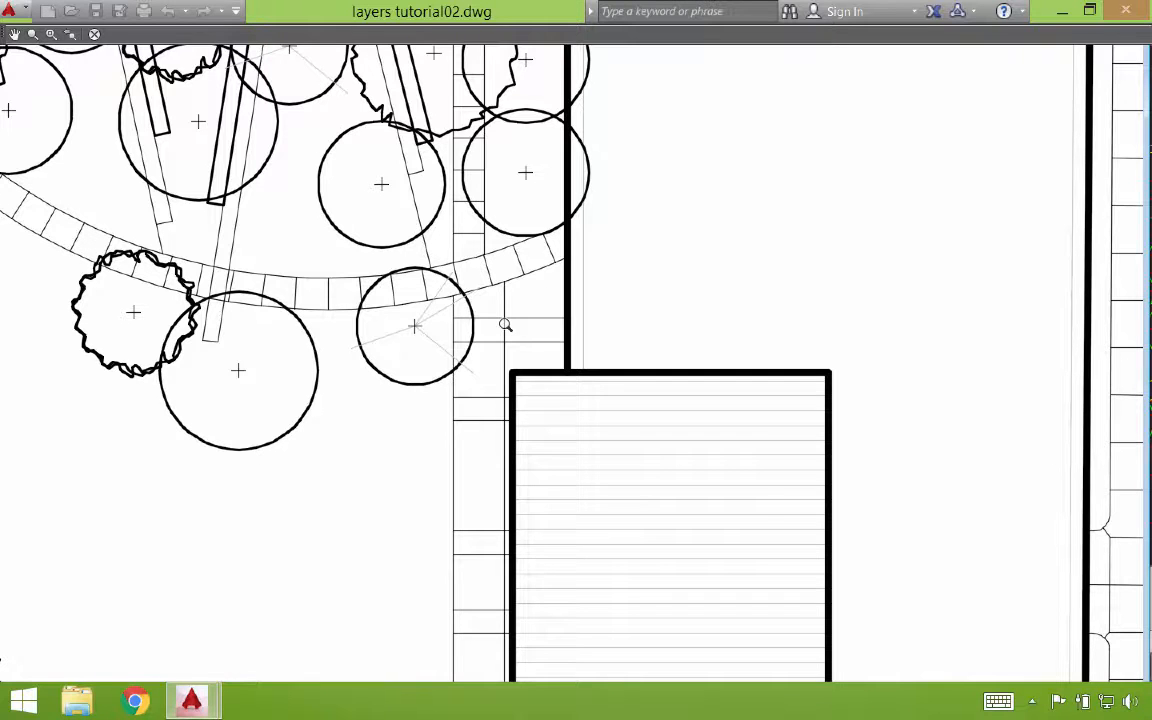
{"action": "key", "text": "Escape"}
{"action": "key", "text": "Escape"}
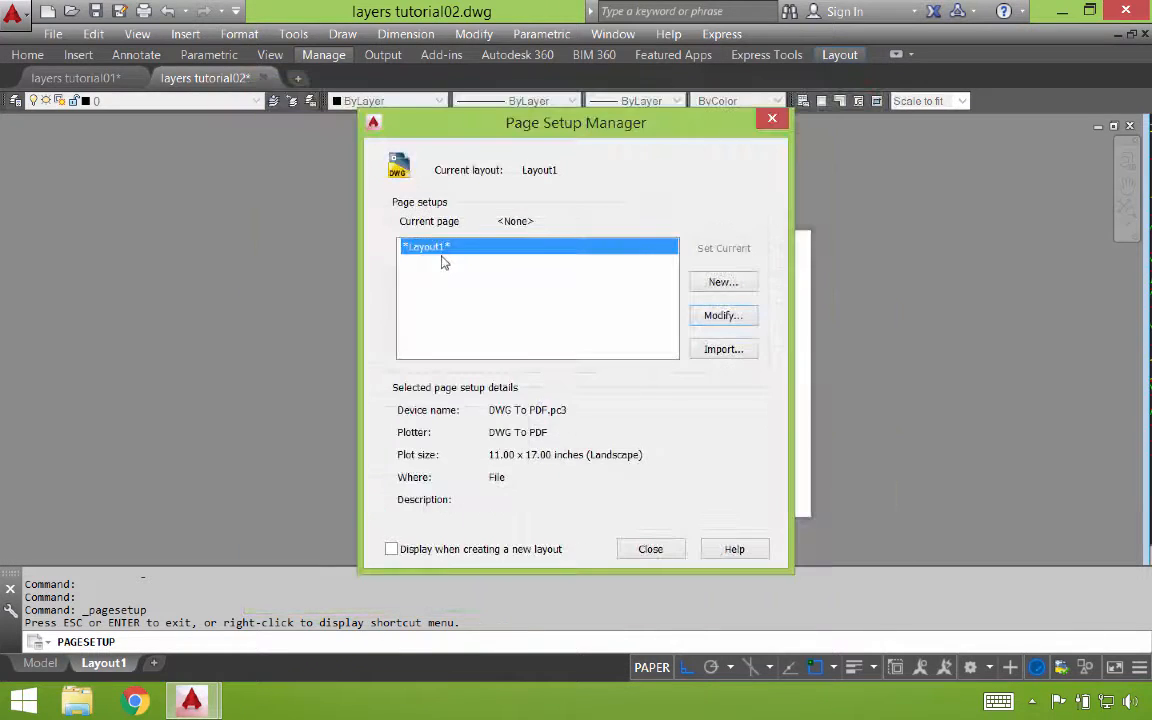
{"action": "key", "text": "Escape"}
Set the PAVING_DETAIL layer's color to index color 10 and leave the layer properties.
{"action": "type", "text": "la"}
{"action": "key", "text": "Return"}
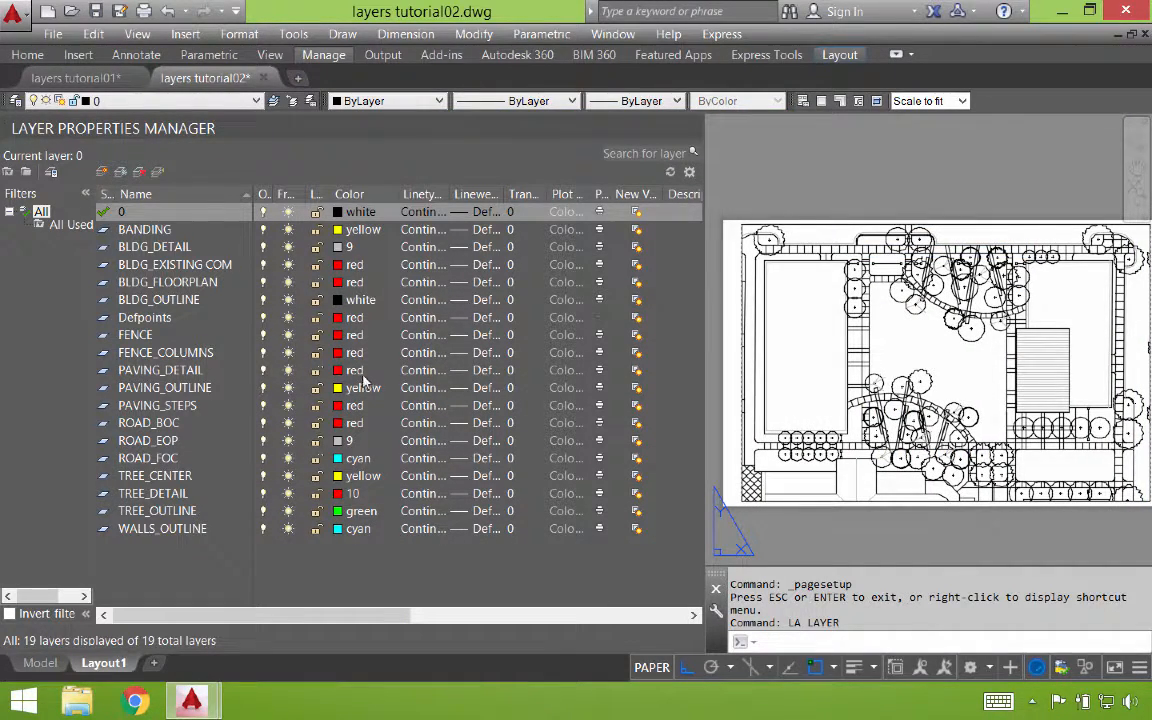
{"action": "left_click", "coordinate": [356, 370]}
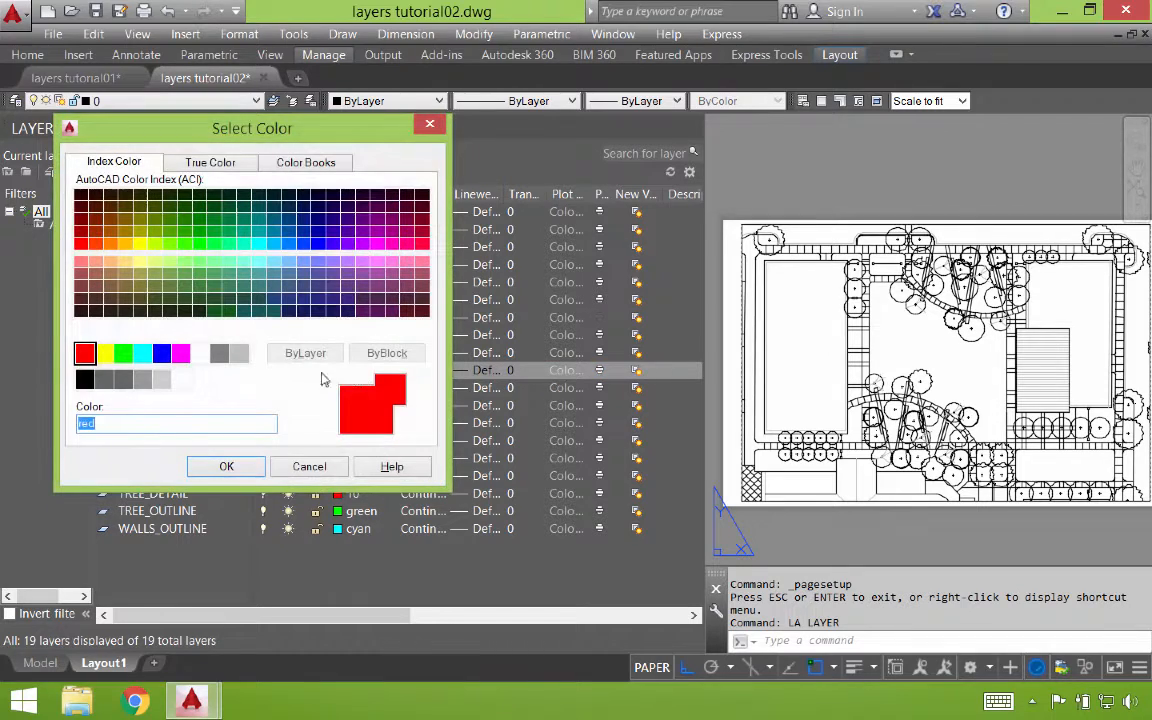
{"action": "left_click", "coordinate": [198, 423]}
{"action": "left_click_drag", "start_coordinate": [198, 423], "coordinate": [60, 425]}
{"action": "type", "text": "10"}
{"action": "key", "text": "Return"}
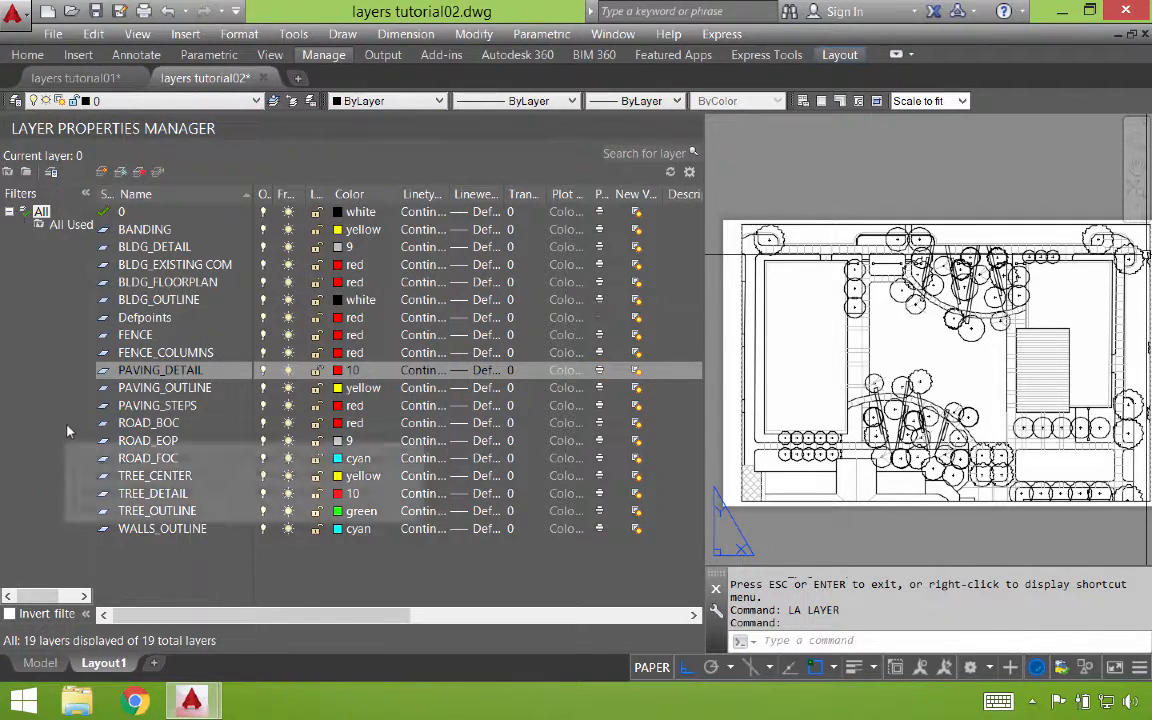
{"action": "left_click", "coordinate": [695, 122]}
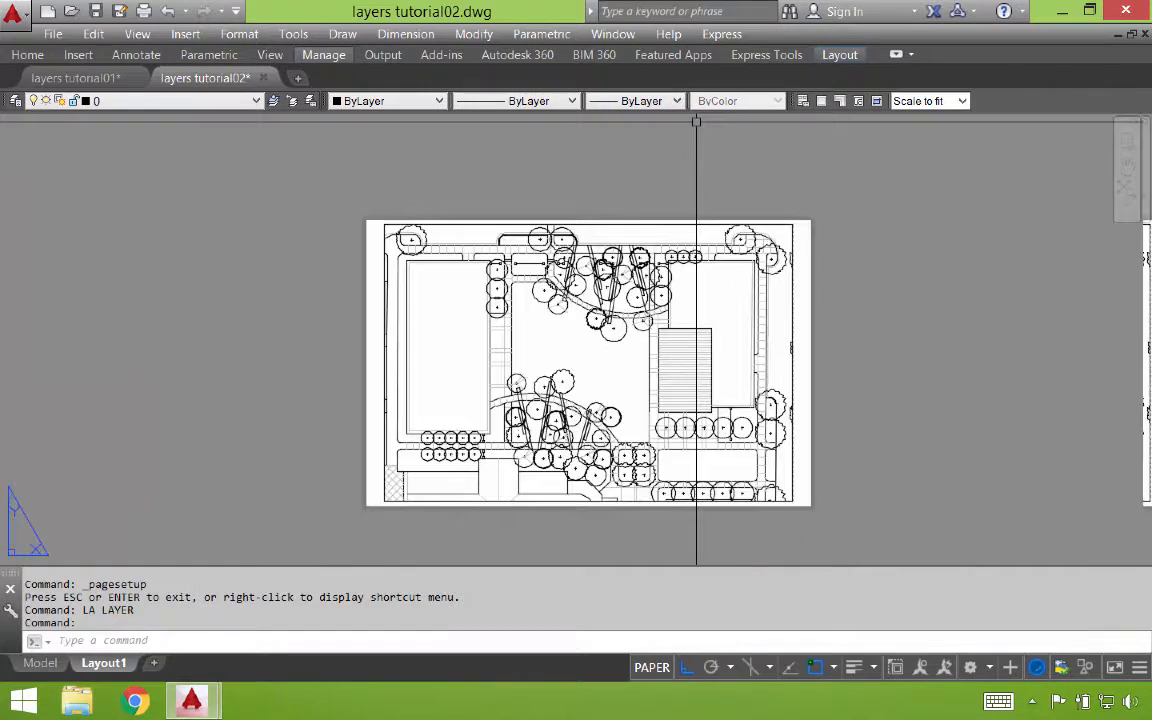
Turn on lineweight display in Layout1, examine the paving detail lines up close, and fit the full plan in view.
{"action": "scroll", "coordinate": [637, 393], "scroll_direction": "up", "scroll_amount": 10}
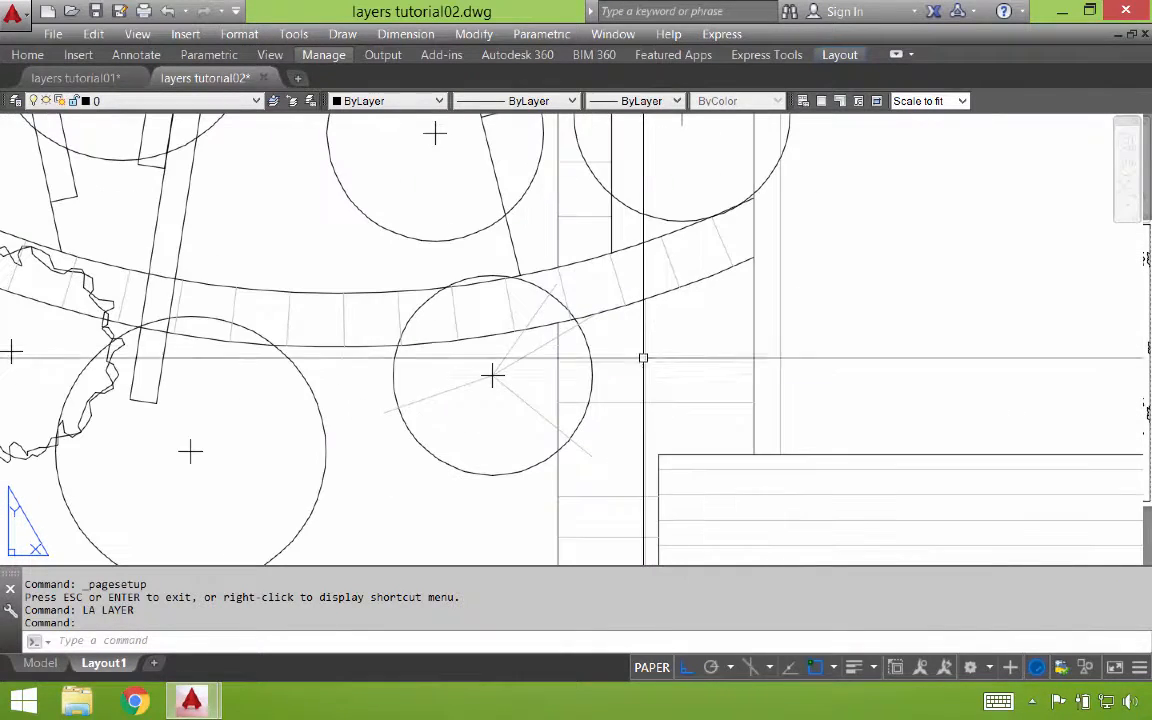
{"action": "left_click", "coordinate": [853, 667]}
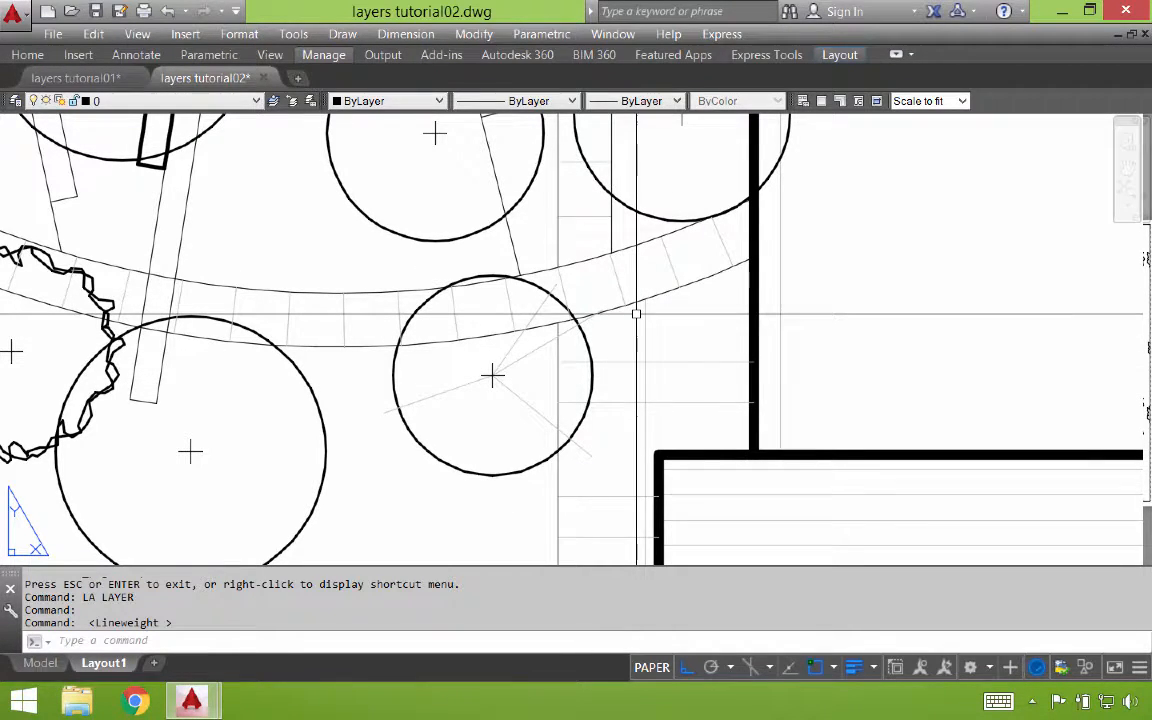
{"action": "type", "text": "z"}
{"action": "key", "text": "Return"}
{"action": "type", "text": "e"}
{"action": "key", "text": "Return"}
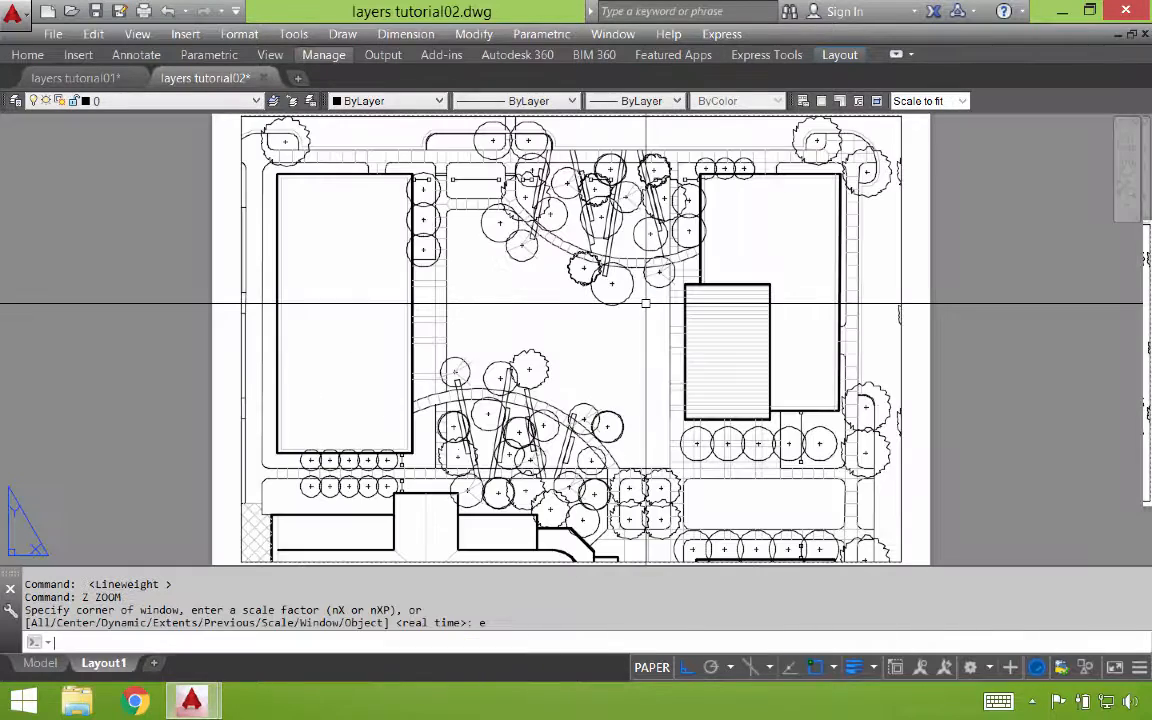